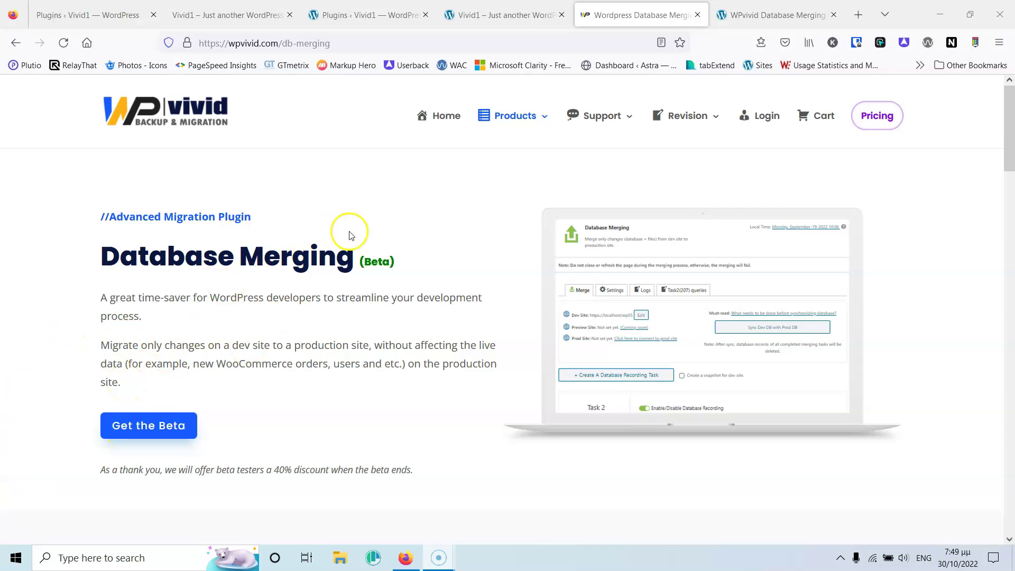
Review the WPvivid Database Merging product page and documentation overview, and compare the production and dev storefronts.
scroll(449, 245, down, 10)
scroll(449, 245, up, 7)
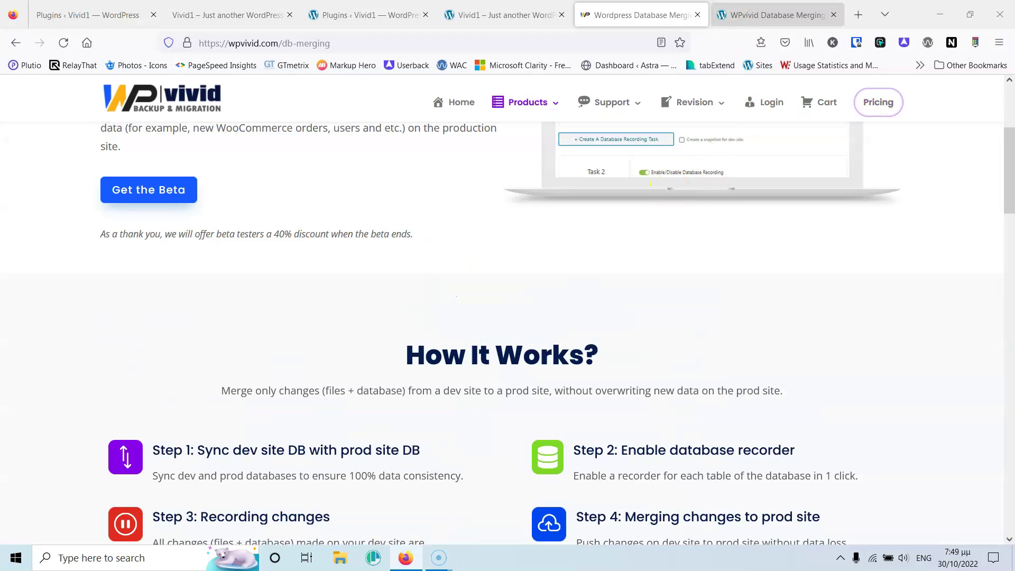
key(ctrl+Tab)
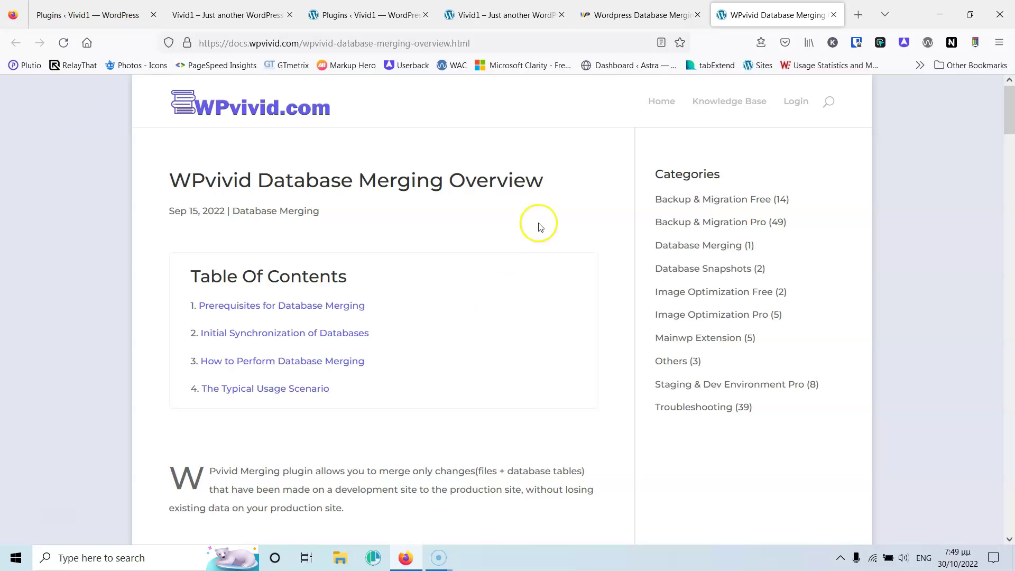
click(635, 12)
scroll(538, 293, up, 8)
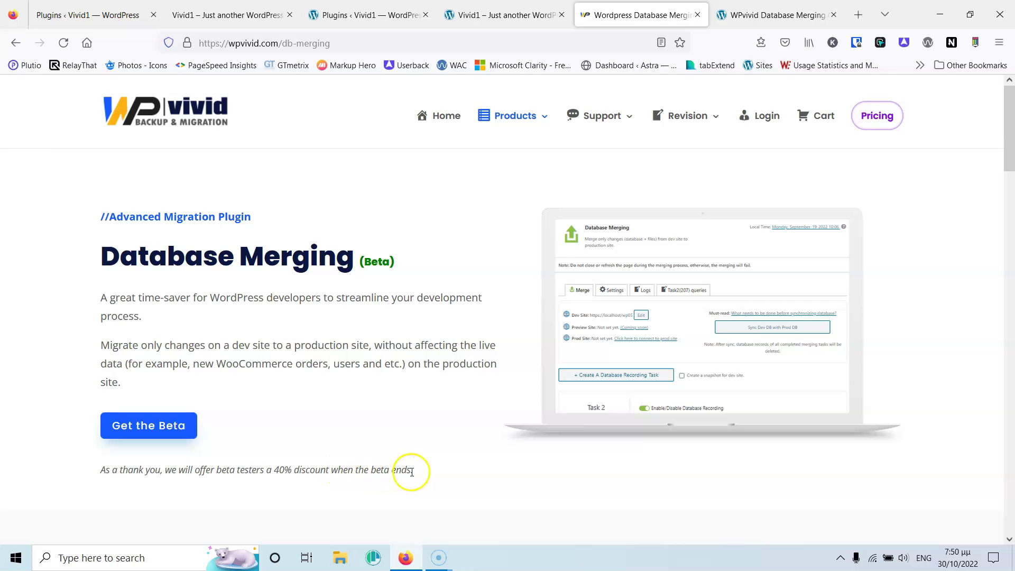
click(243, 7)
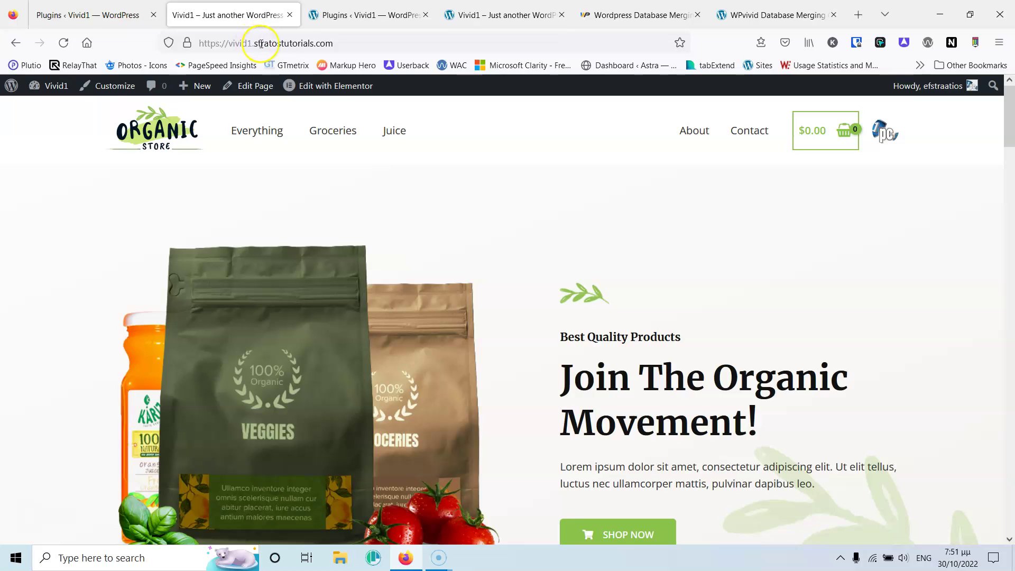
click(500, 8)
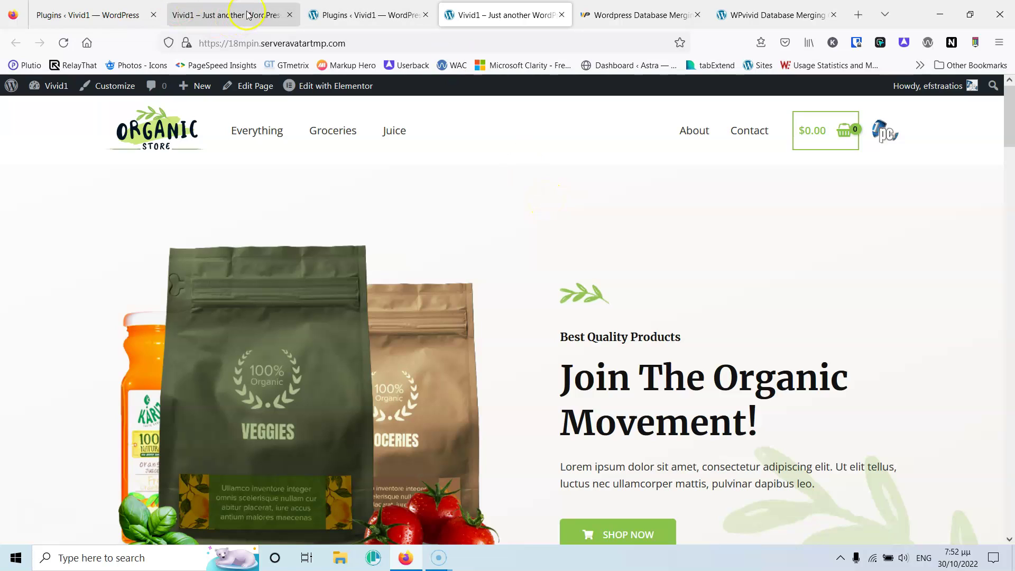
click(221, 9)
Activate the WPvivid Database Merging plugin on vivid1.stratostutorials.com and open its WPvivid Merging page.
click(95, 13)
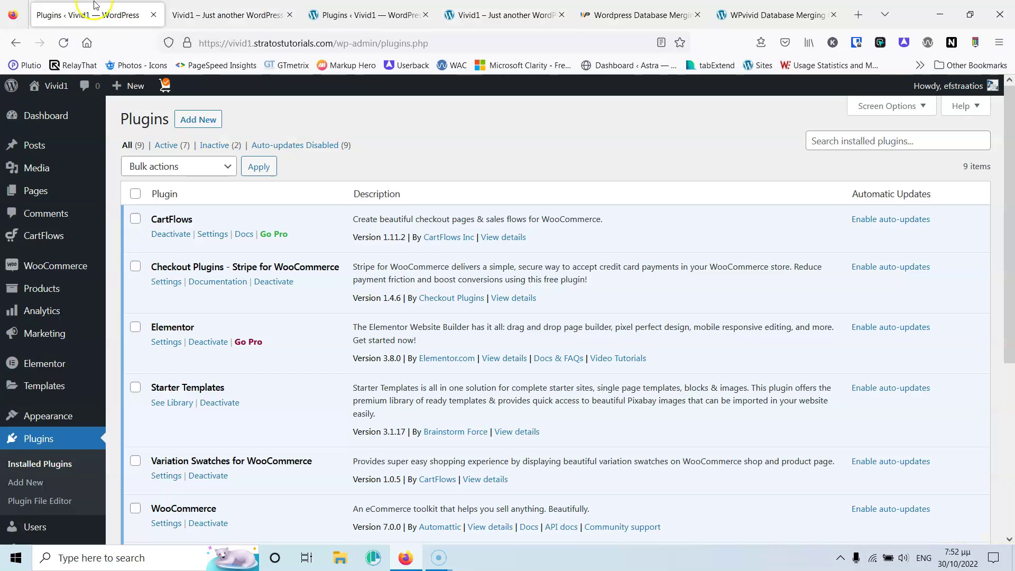
scroll(190, 159, down, 5)
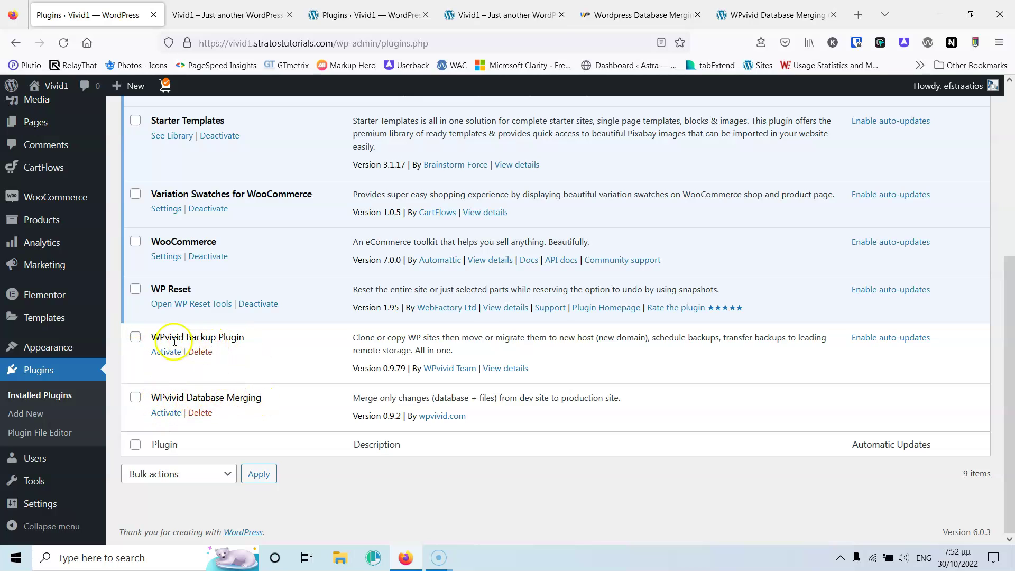
click(167, 413)
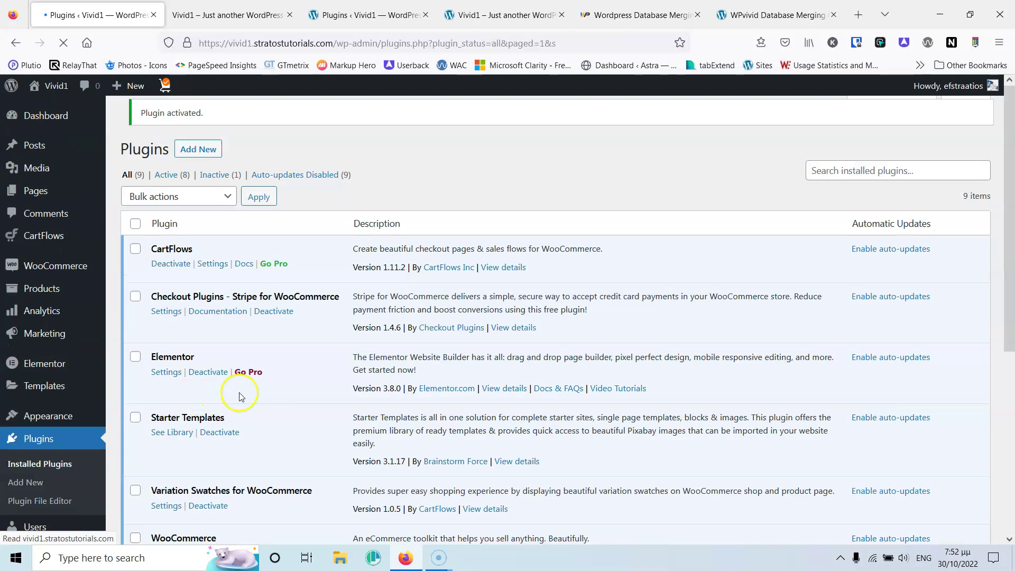
scroll(270, 228, down, 5)
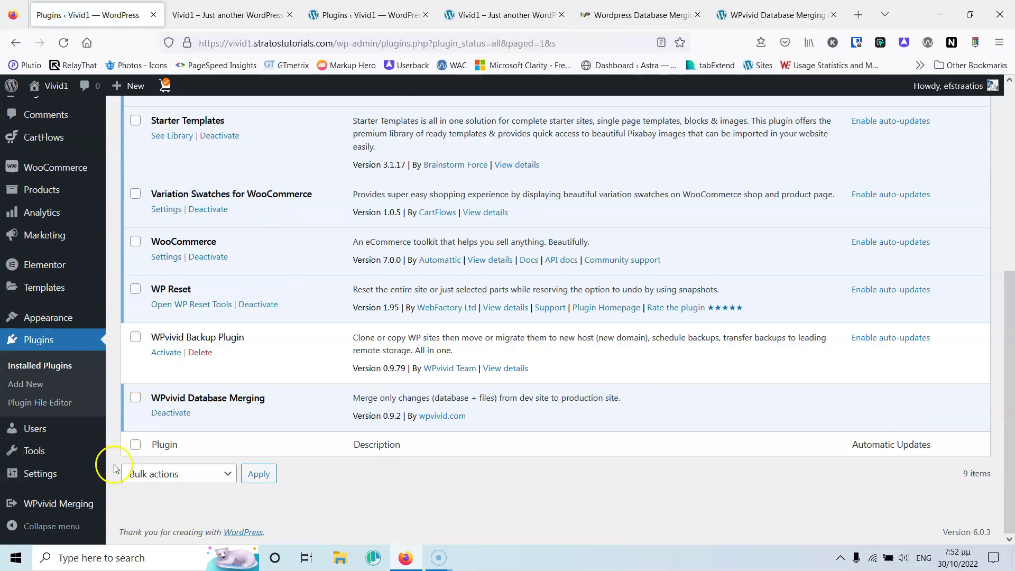
click(97, 507)
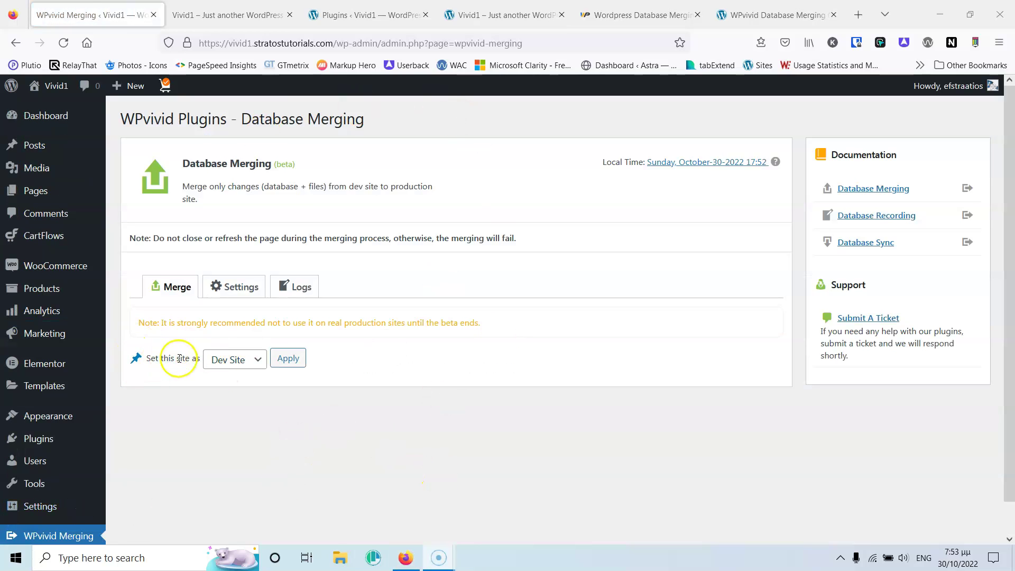
Set vivid1.stratostutorials.com as the Prod Site for database merging and apply the choice.
click(228, 362)
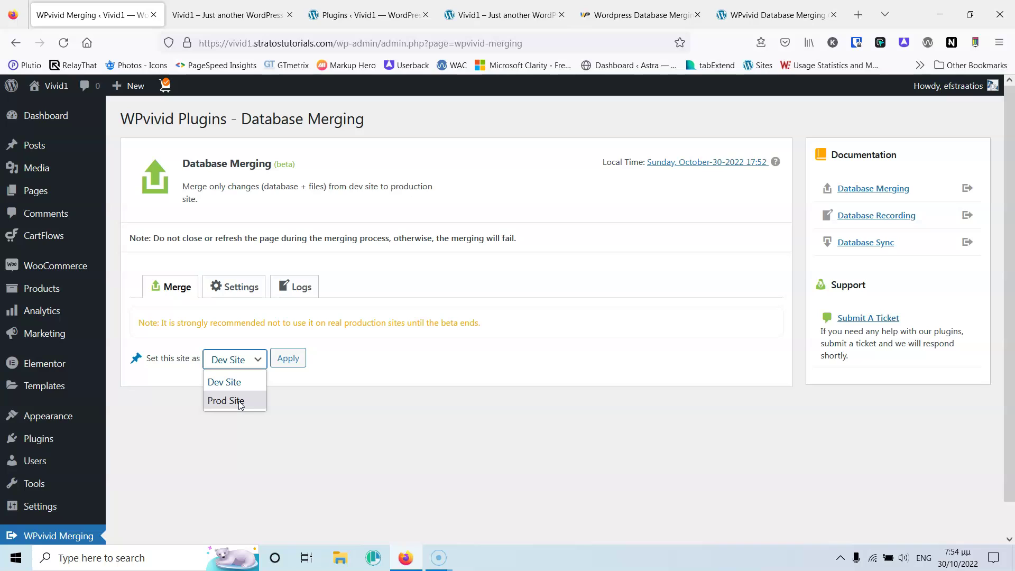
click(244, 387)
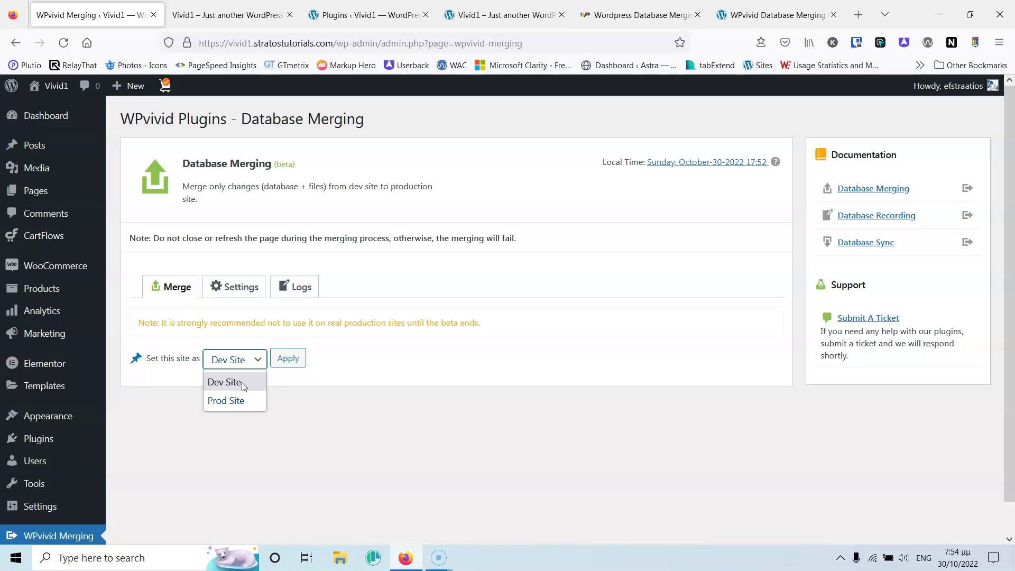
click(250, 388)
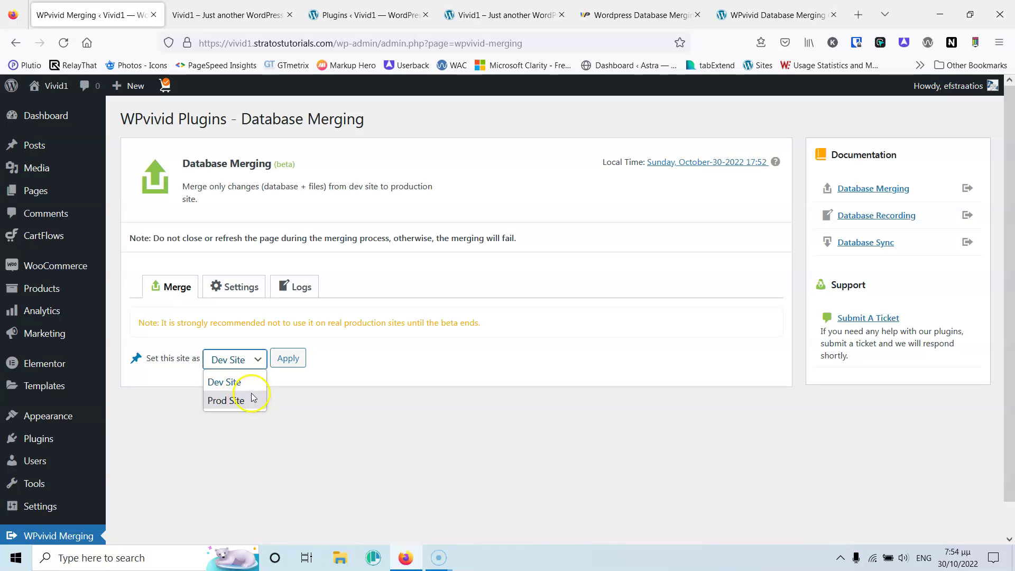
click(237, 401)
click(293, 359)
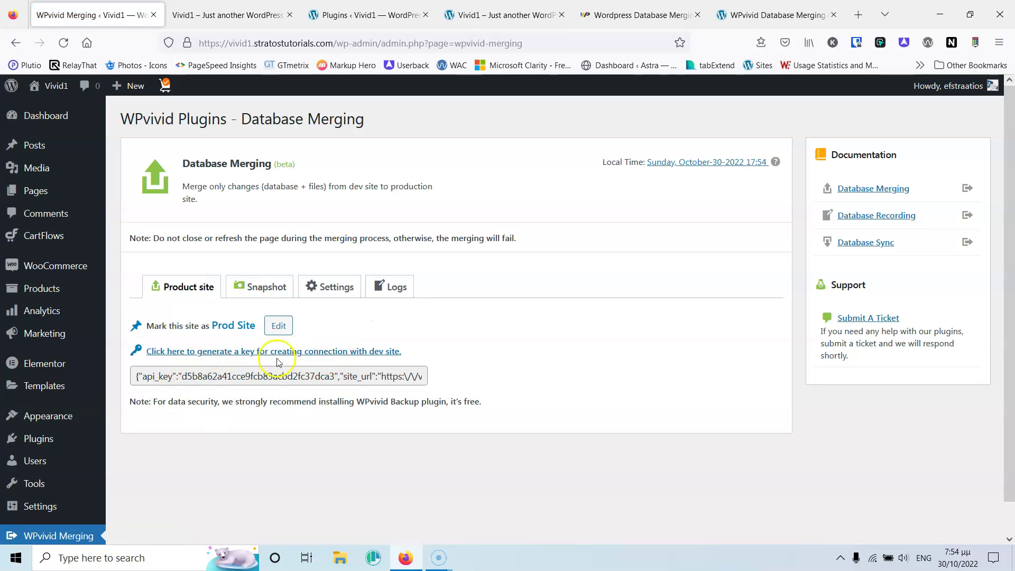
Copy the production site's generated key for creating a connection with the dev site.
triple_click(347, 374)
click(347, 375)
triple_click(347, 375)
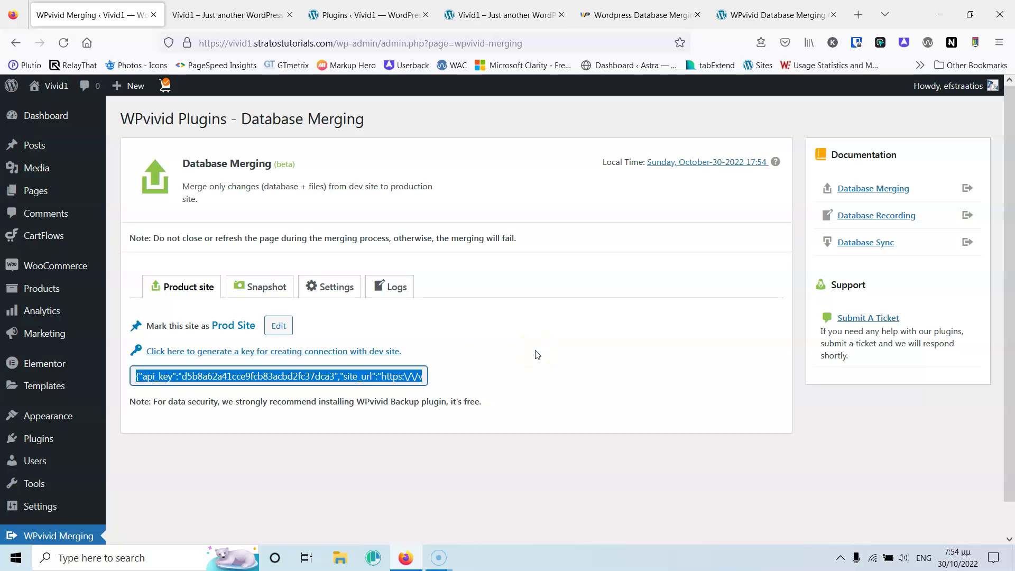
Examine the production site's snapshot option and merging settings, including retention, merging parameters and data transfer encryption.
click(283, 289)
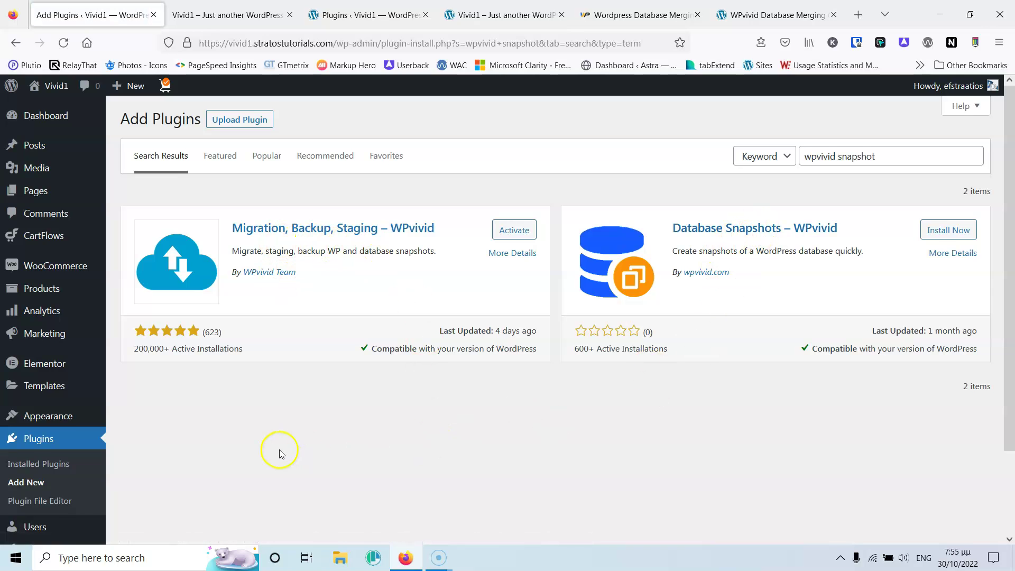
scroll(280, 453, down, 3)
click(97, 505)
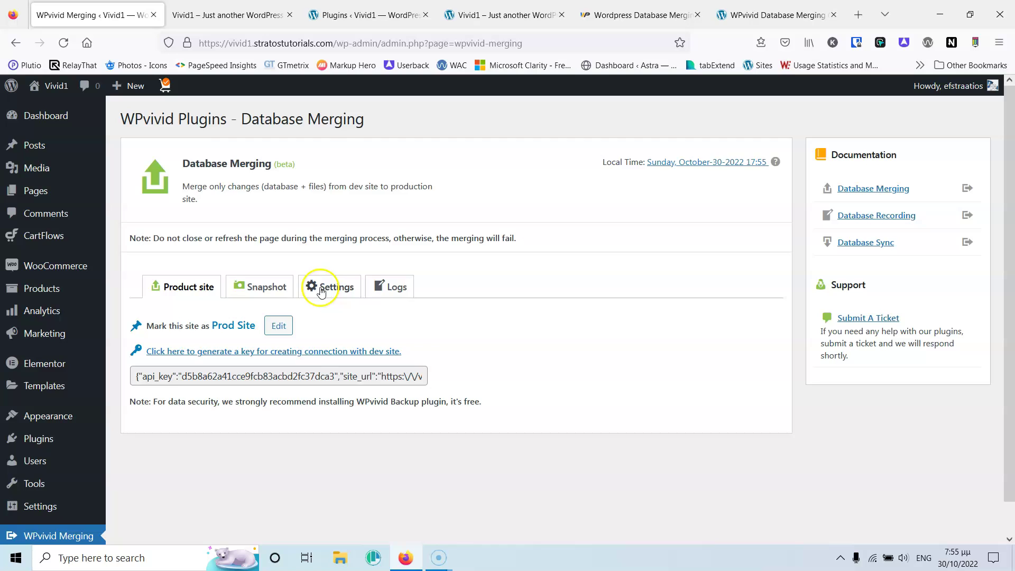
click(318, 288)
scroll(322, 292, down, 2)
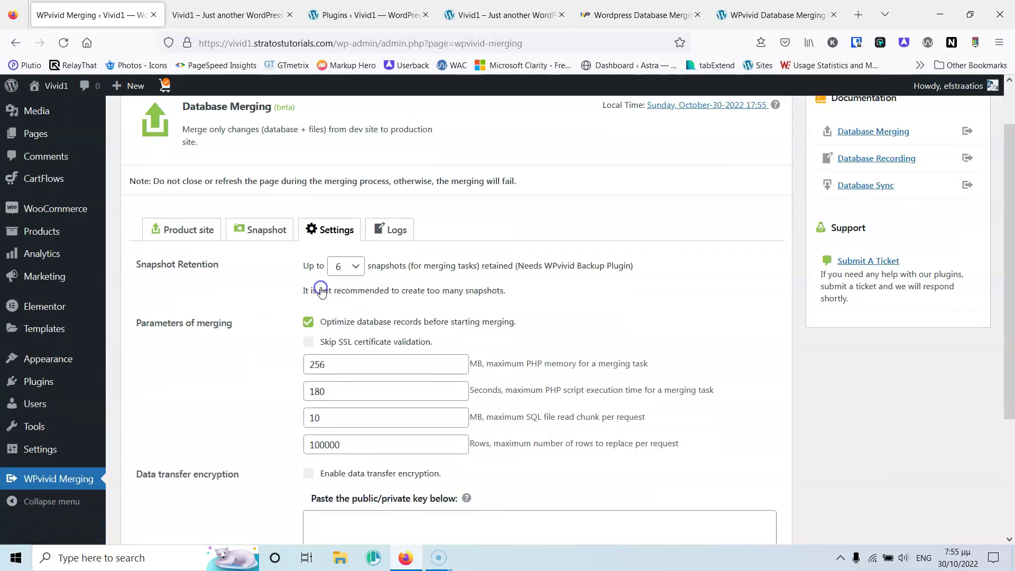
scroll(321, 290, down, 3)
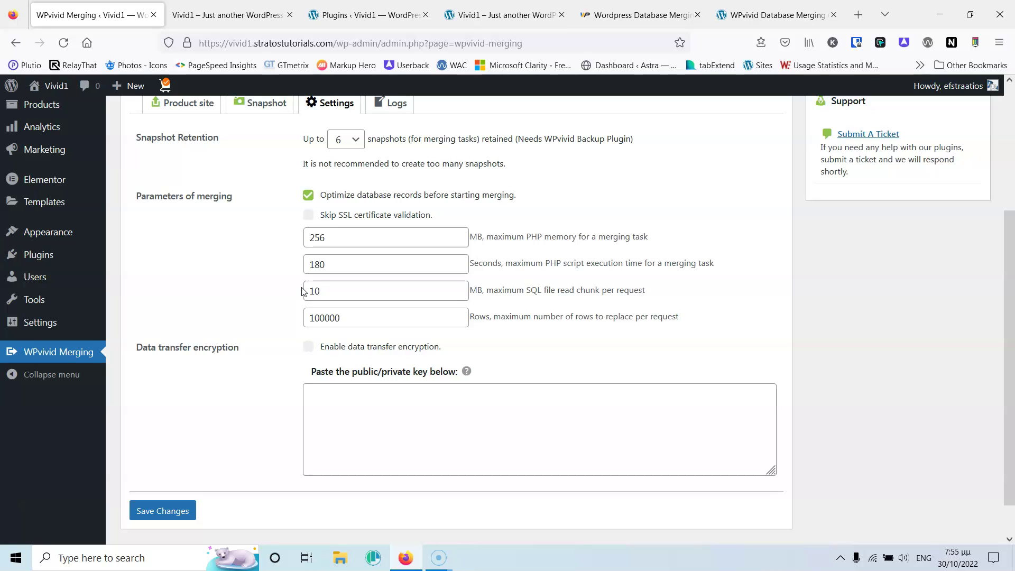
click(232, 12)
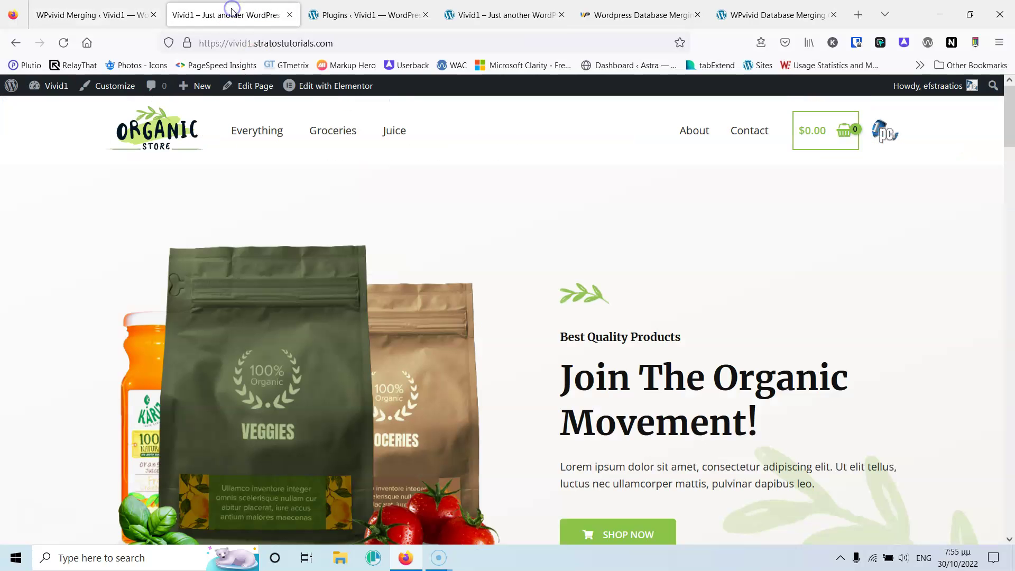
click(133, 15)
scroll(188, 254, up, 4)
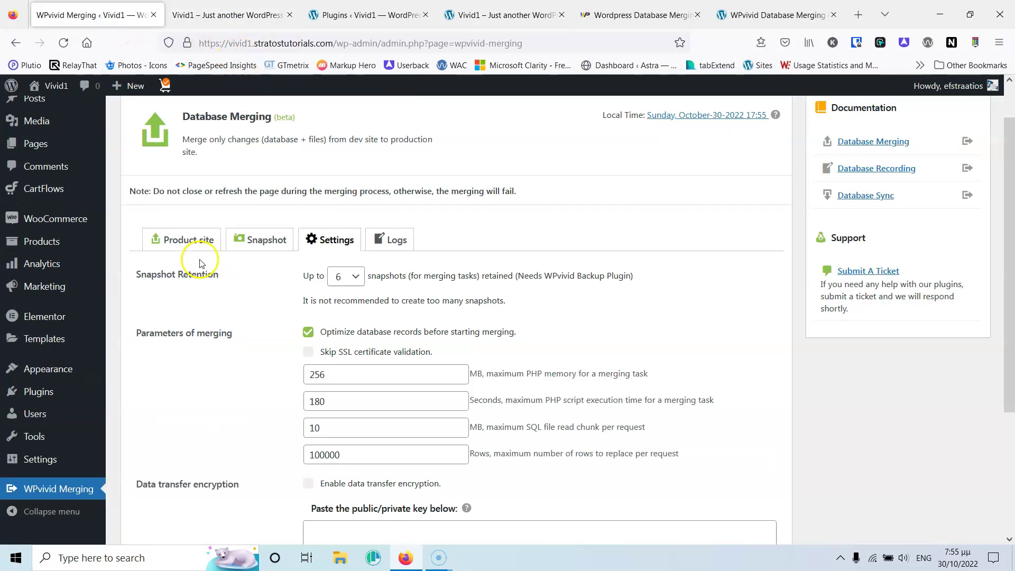
click(187, 291)
Activate the WPvivid Database Merging plugin on 18mpin.serveravatartmp.com and set that site as the Dev Site.
click(386, 14)
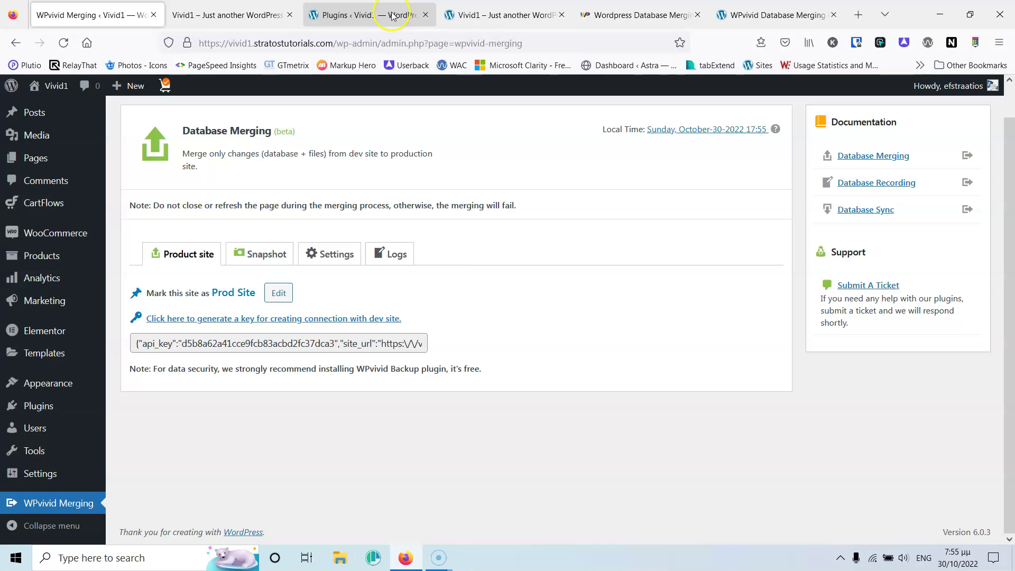
scroll(289, 257, down, 5)
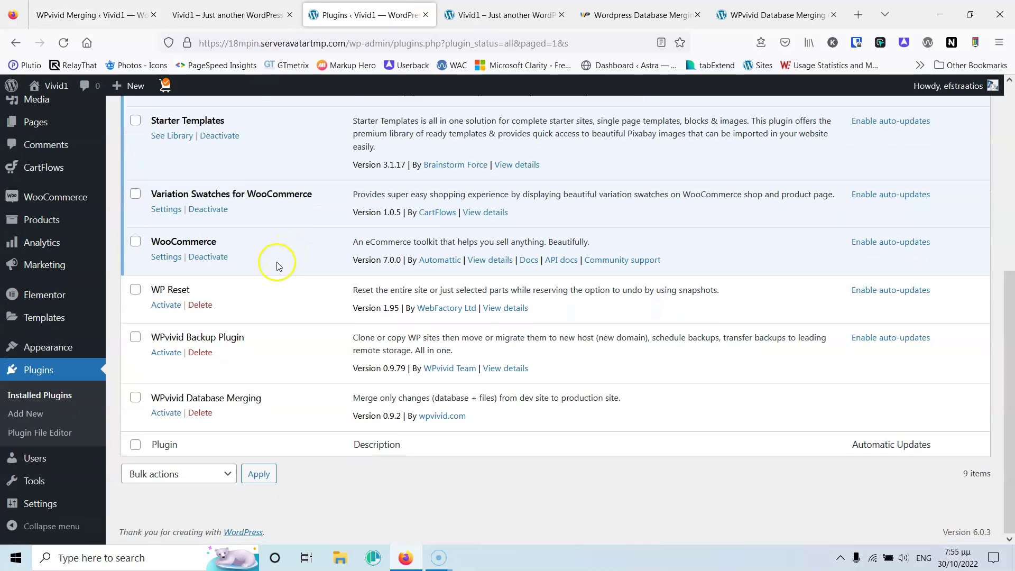
click(167, 414)
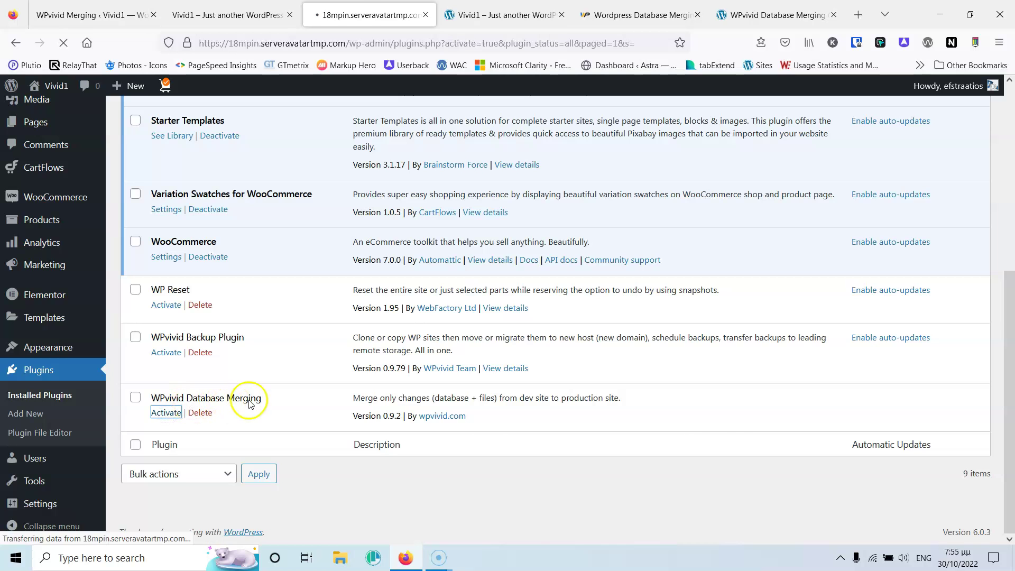
scroll(260, 400, down, 5)
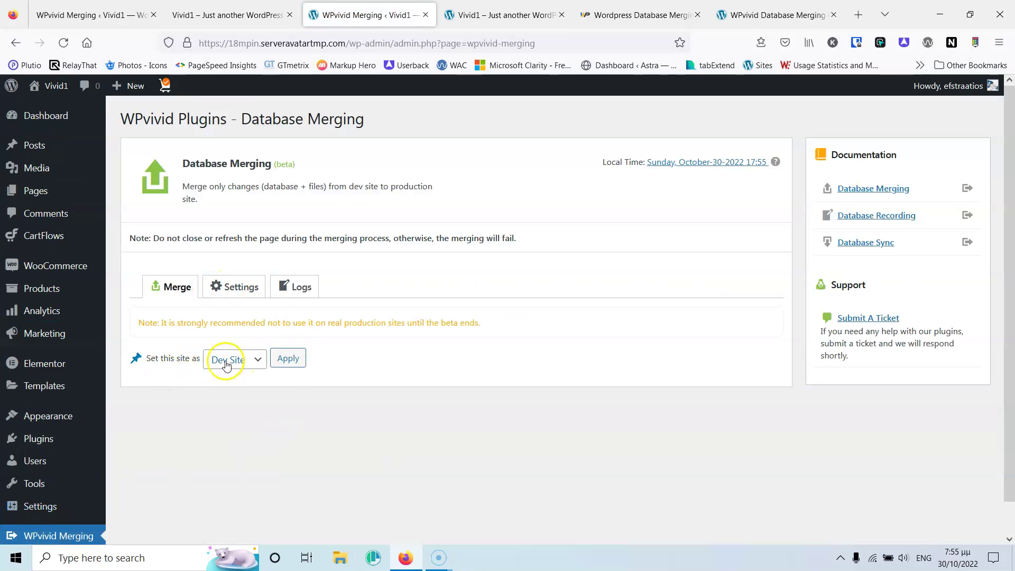
click(298, 364)
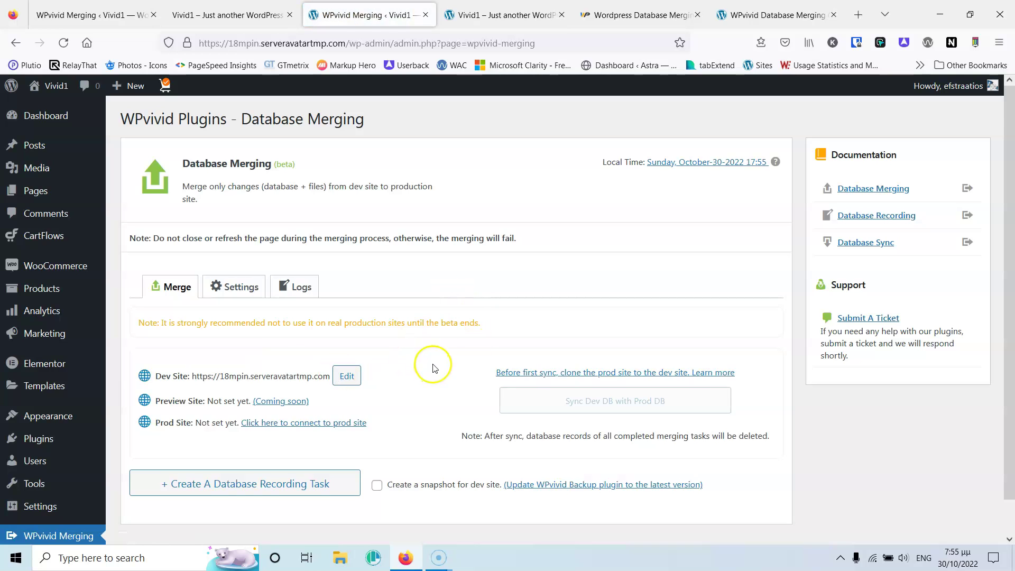
Connect the dev site to the production site by pasting the copied connection key.
scroll(420, 349, down, 1)
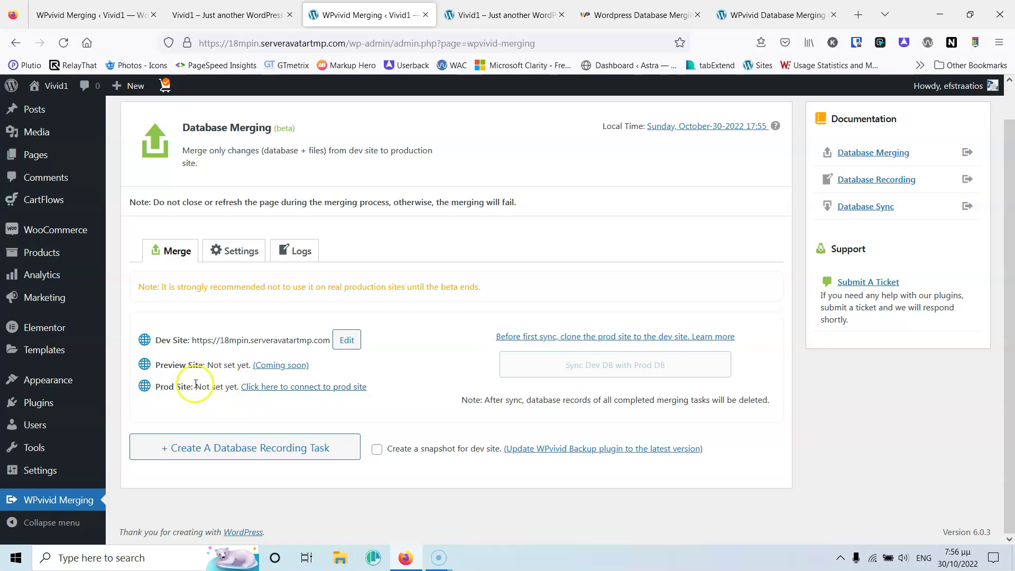
click(295, 389)
click(300, 412)
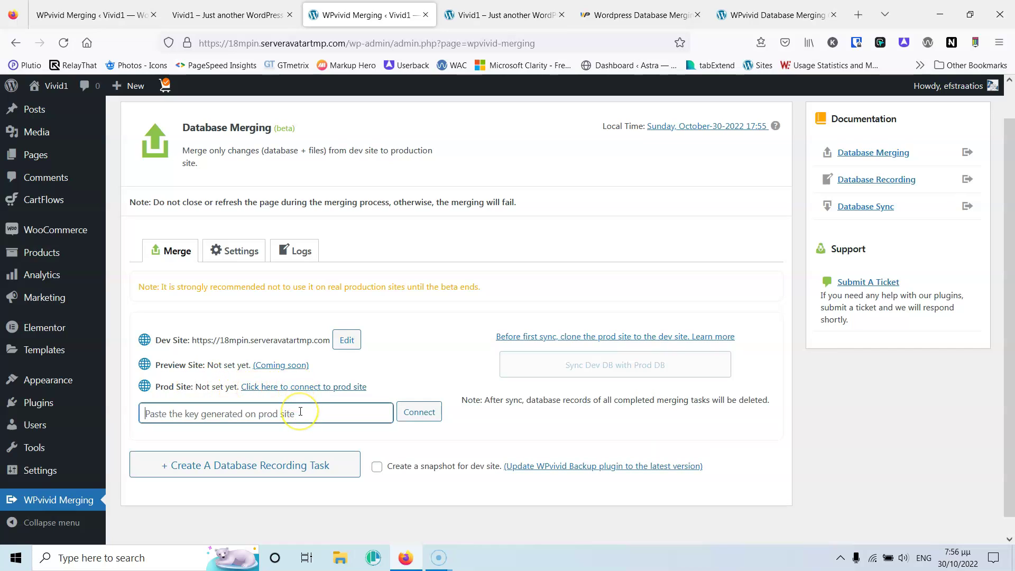
key(ctrl+v)
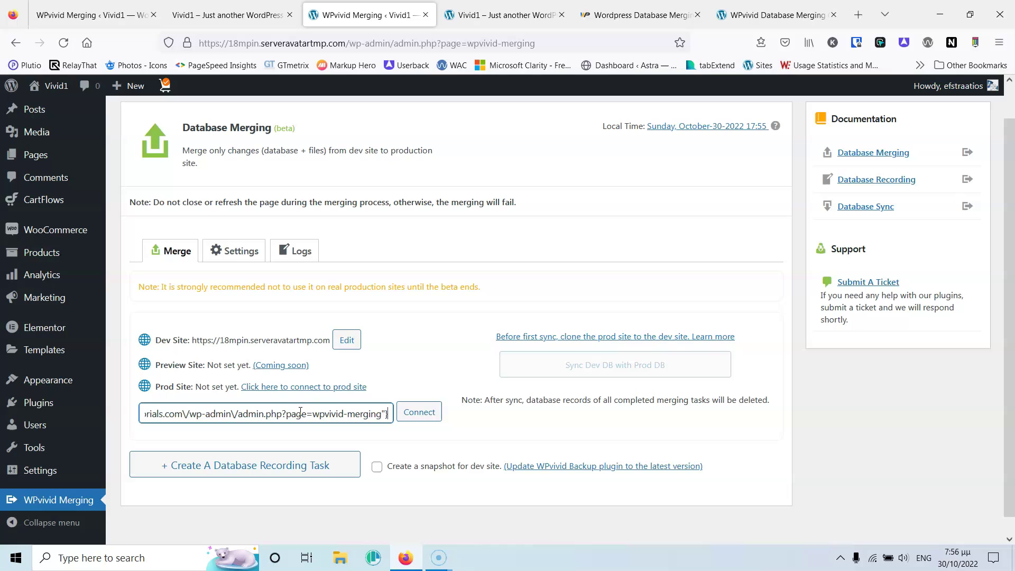
click(420, 413)
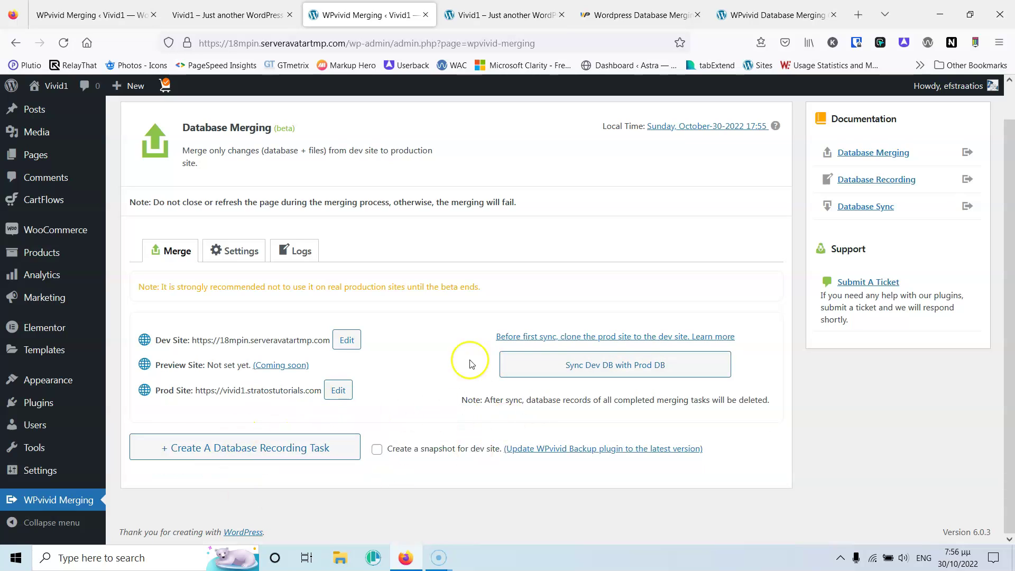
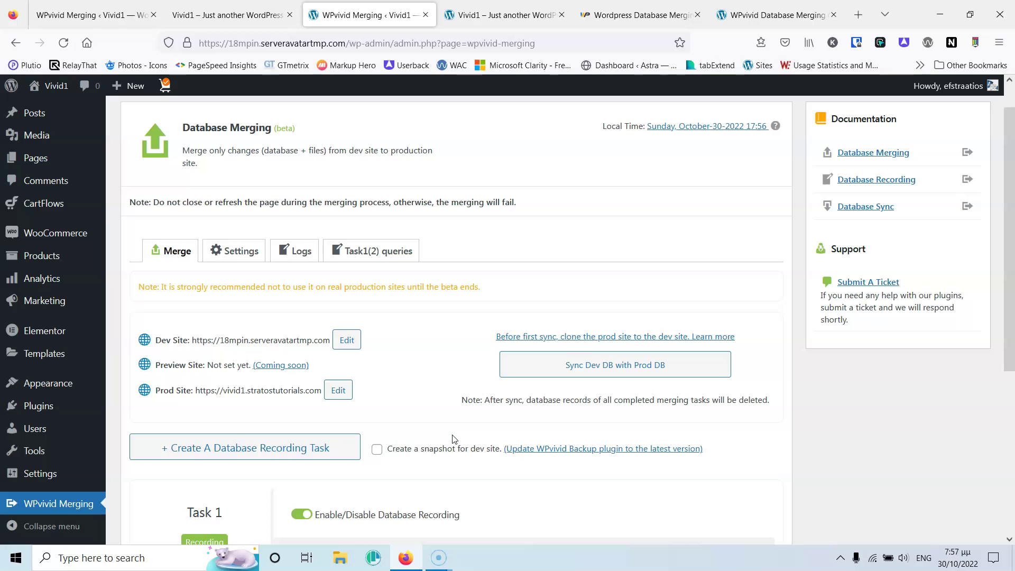
Open the dev site's home page for editing with Elementor in a separate browser tab.
scroll(445, 418, down, 5)
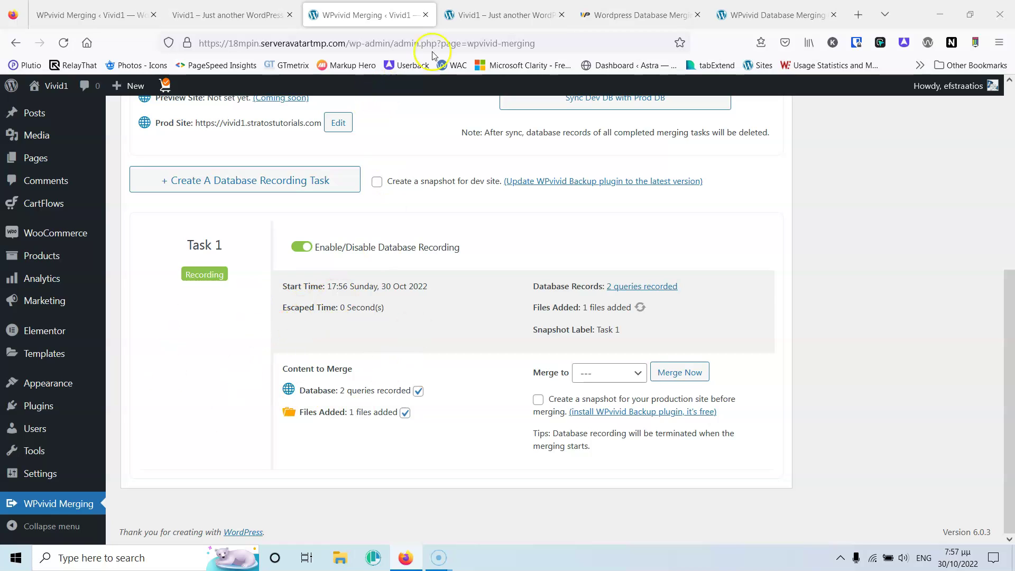
click(473, 15)
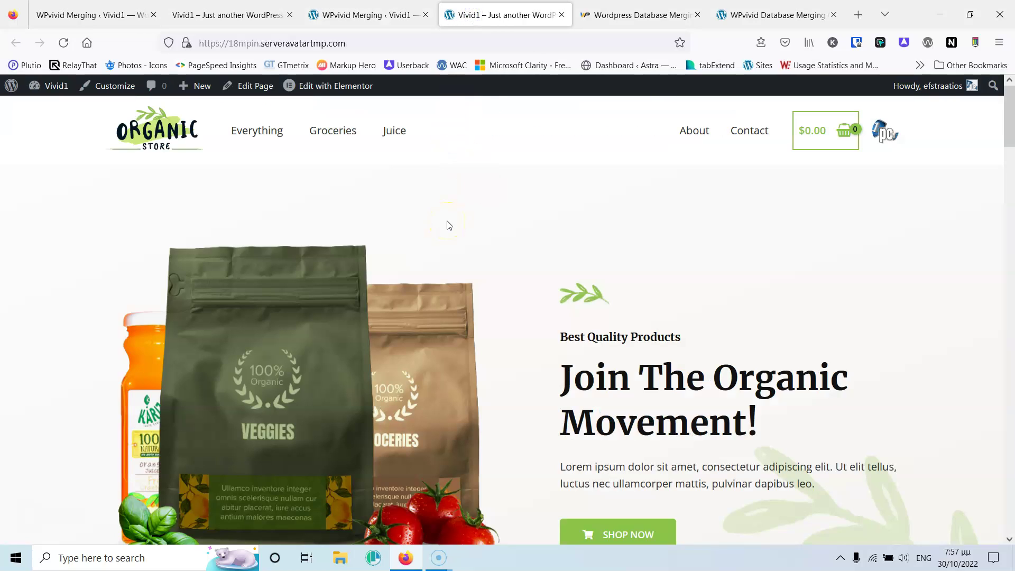
middle_click(329, 93)
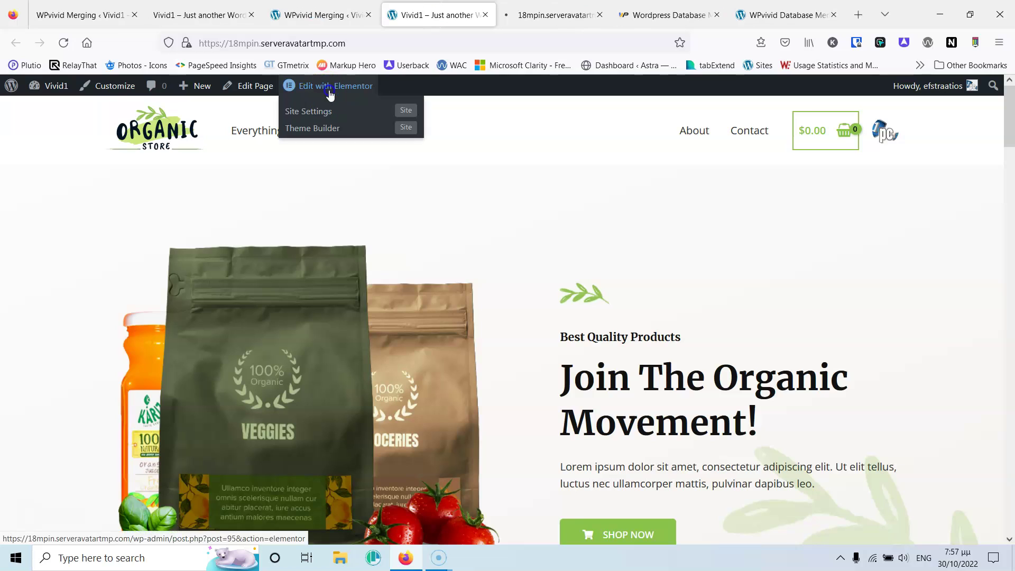
click(542, 17)
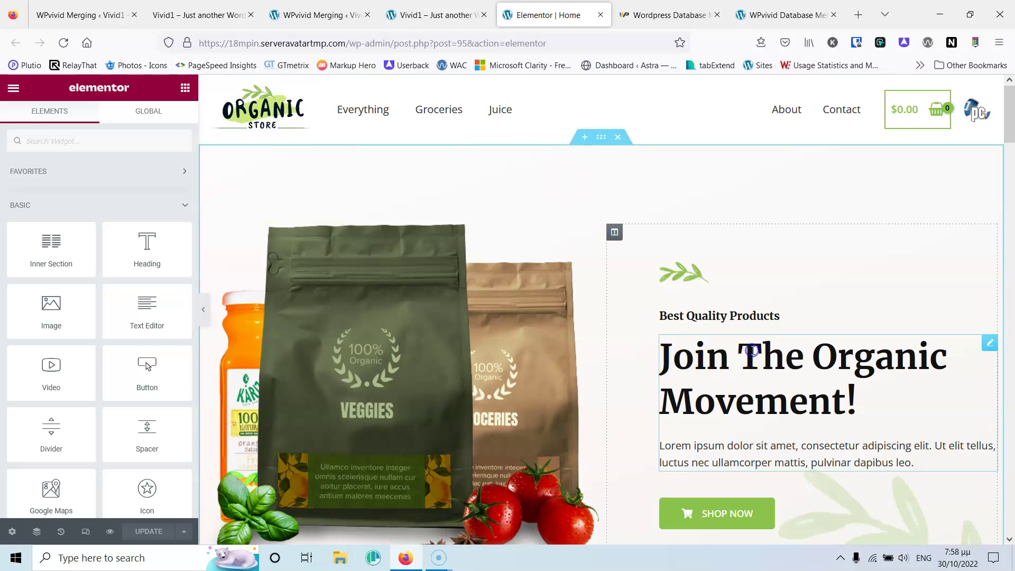
Replace the home page's "Join The Organic Movement!" heading with "Data from staging" and update the page.
click(734, 356)
triple_click(734, 356)
key(Right)
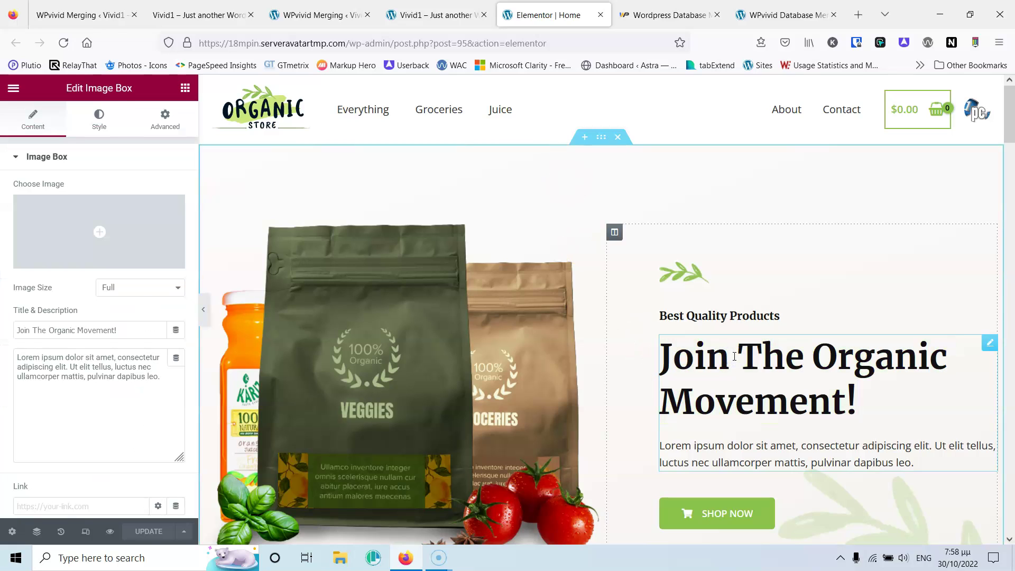
text(Data)
triple_click(734, 357)
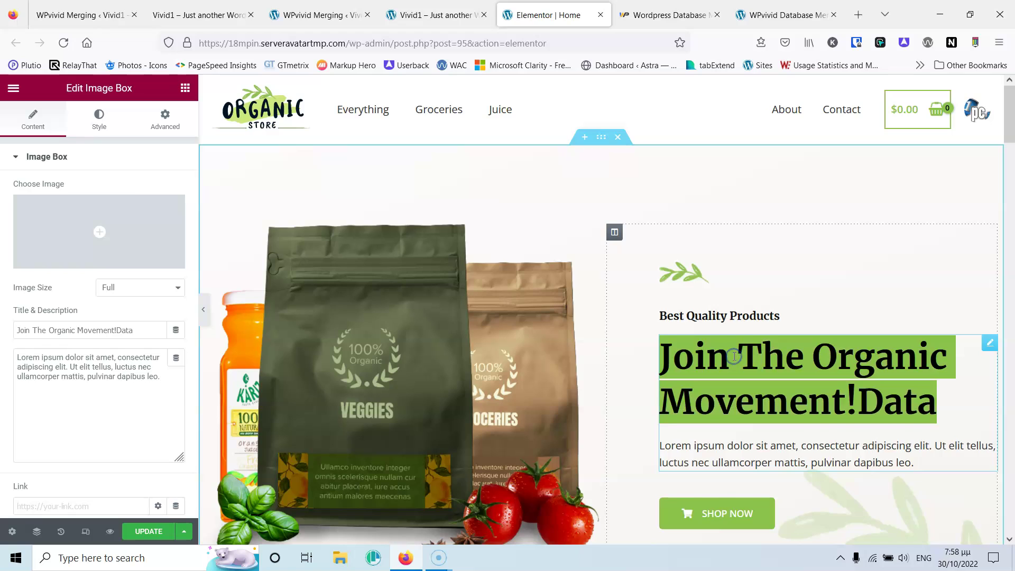
text(Data f)
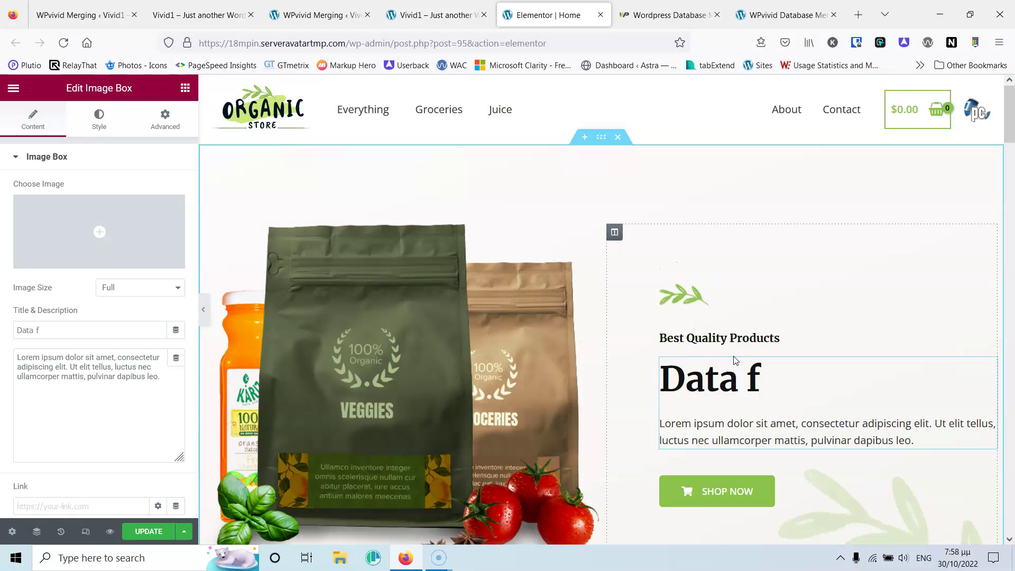
text(rom mi)
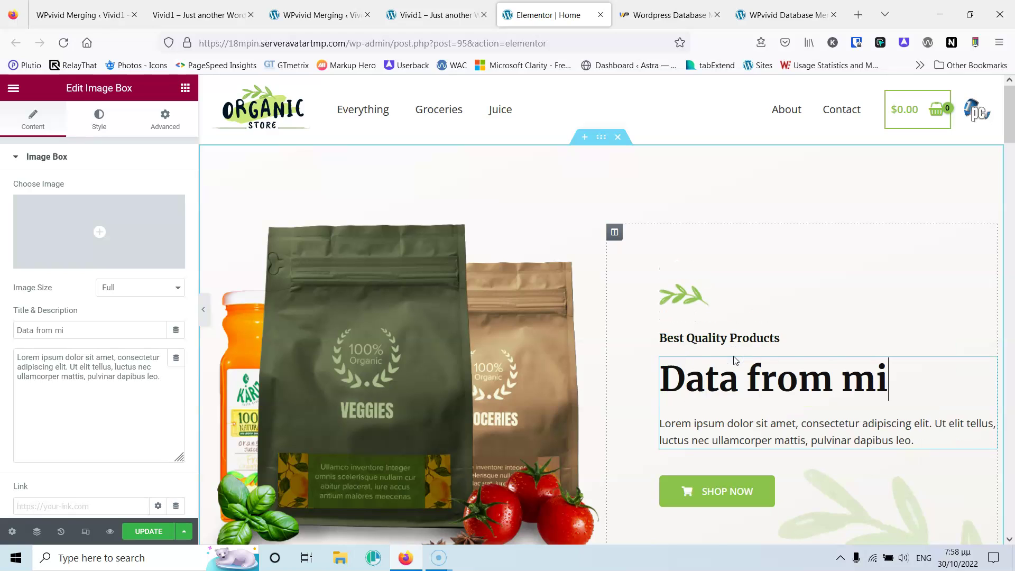
key(BackSpace)
key(BackSpace)
text(s)
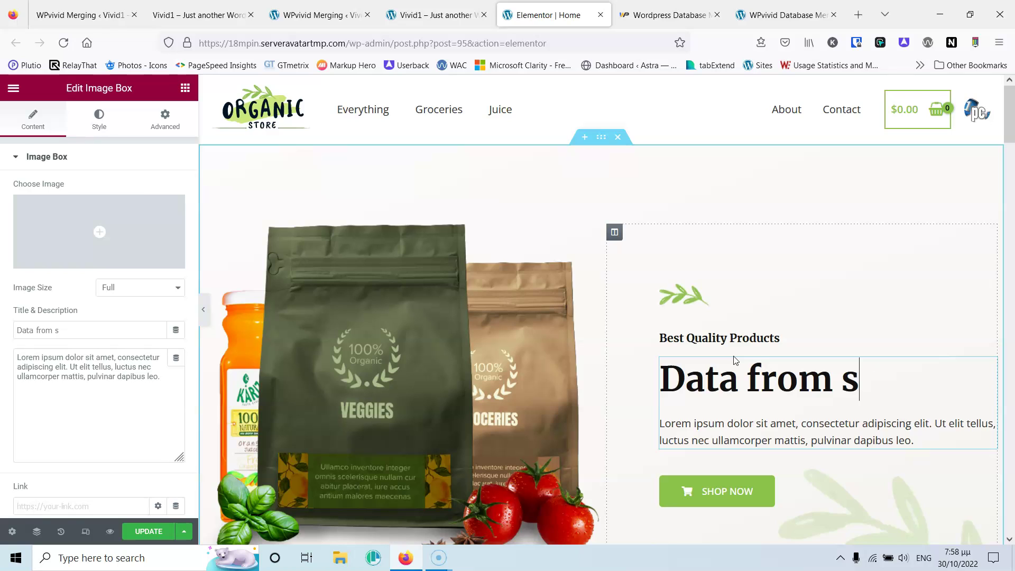
text(ta)
text(ging)
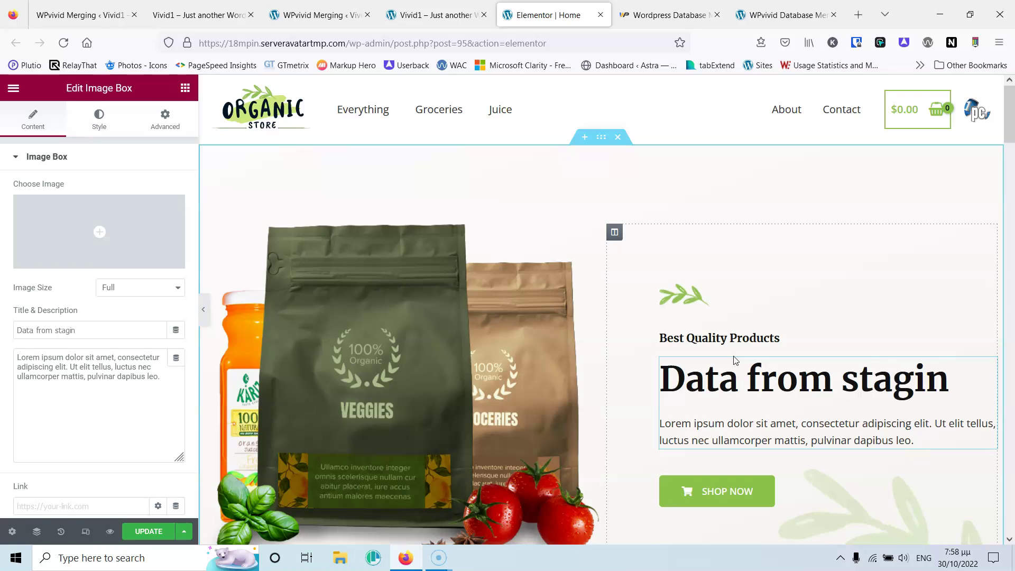
click(140, 533)
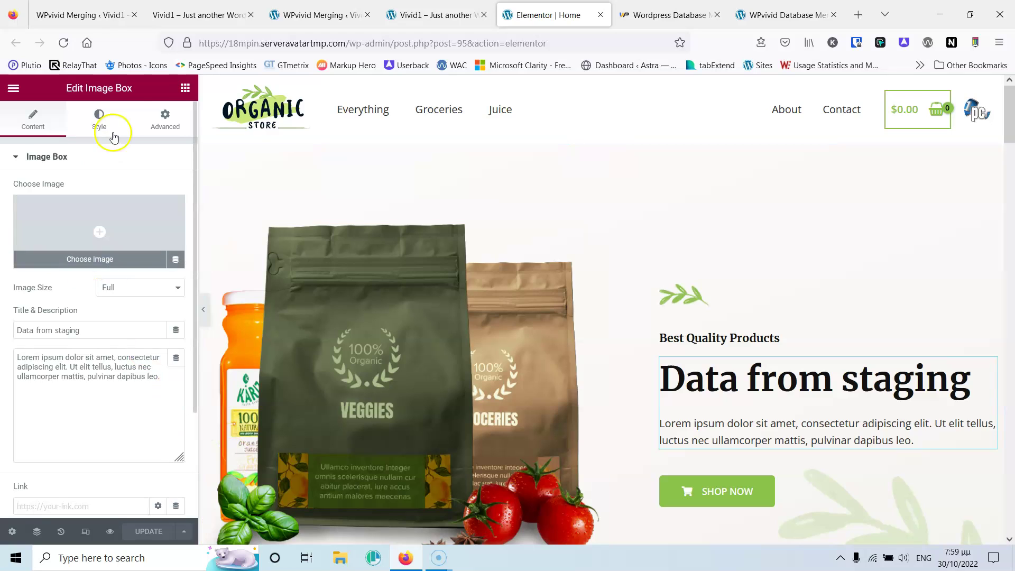
Reload the dev site's home page to check the edited heading, and close the Elementor editor.
click(207, 24)
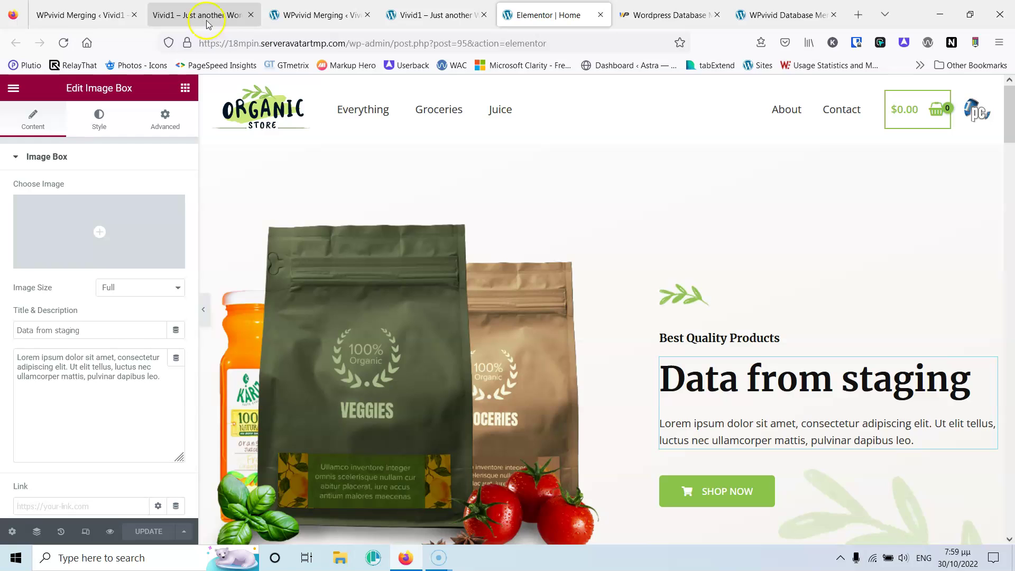
click(426, 13)
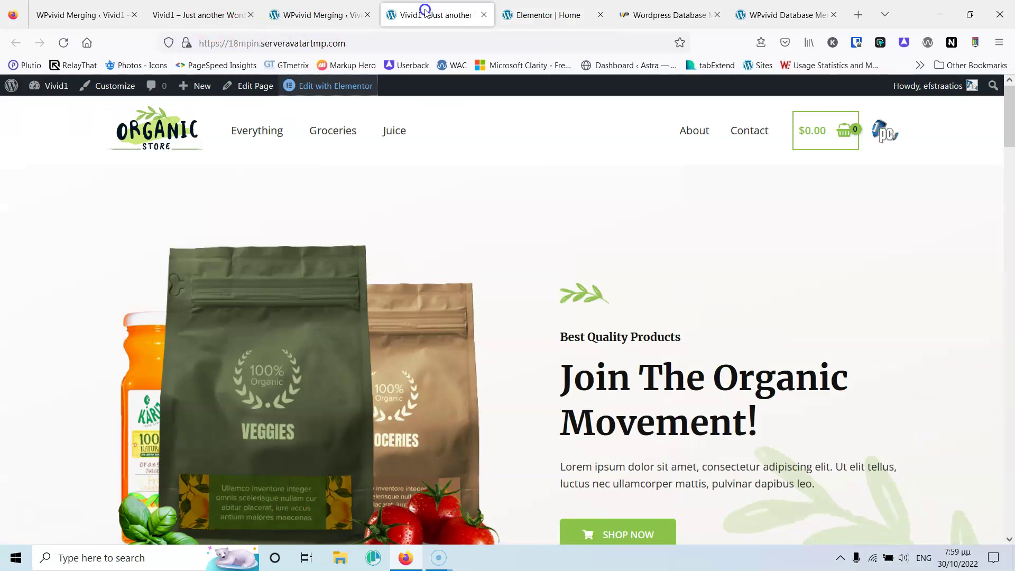
click(544, 14)
click(423, 15)
click(63, 42)
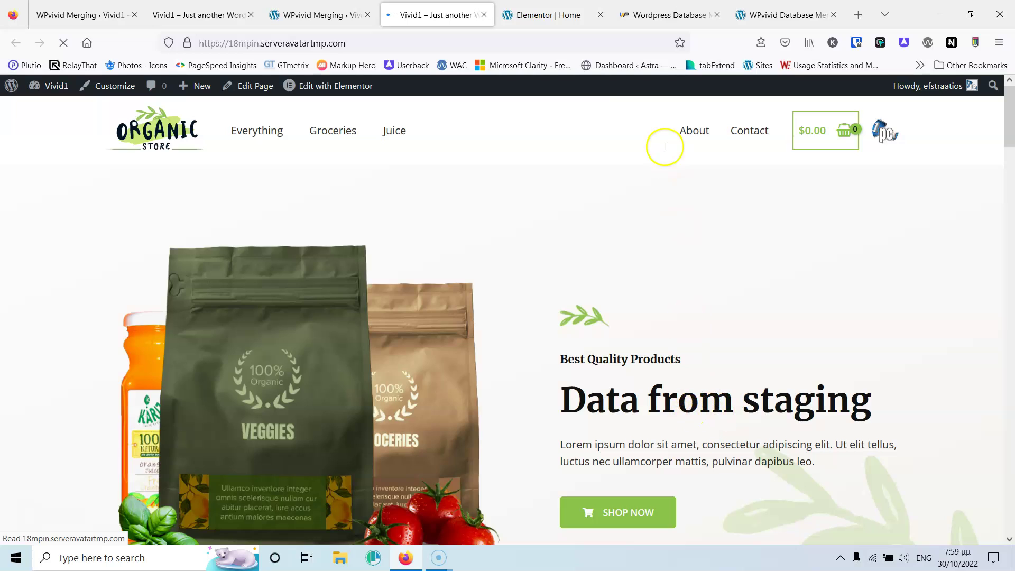
click(601, 15)
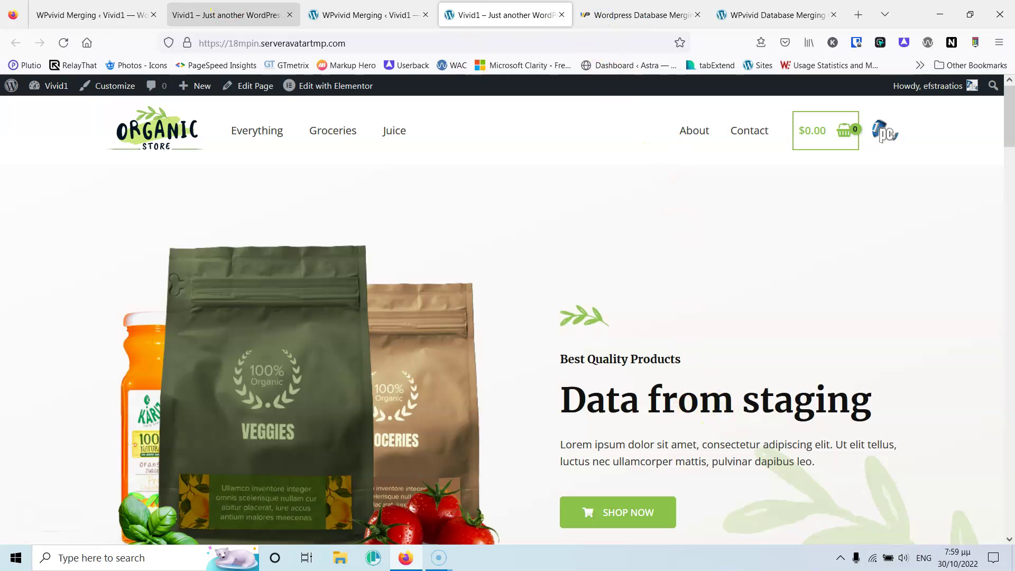
On the production site's shop, add one Assorted Coffee to the cart and proceed to checkout.
click(114, 8)
click(185, 13)
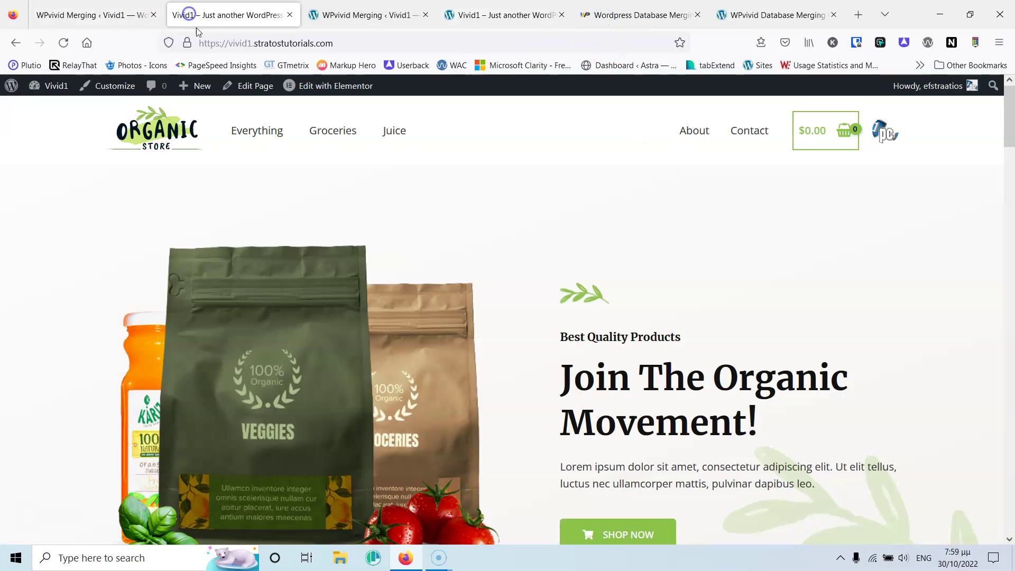
click(270, 133)
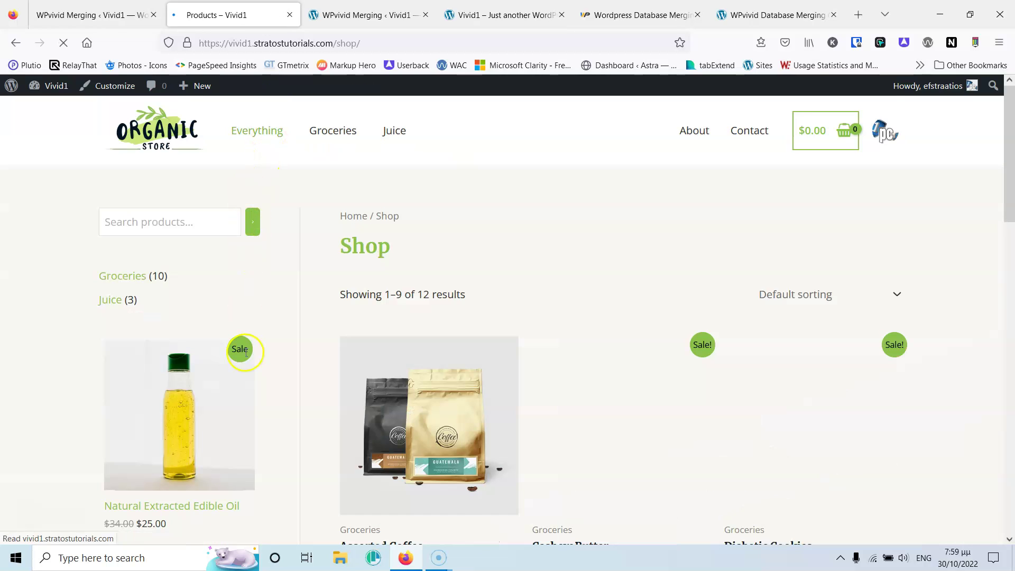
scroll(246, 358, down, 3)
click(431, 192)
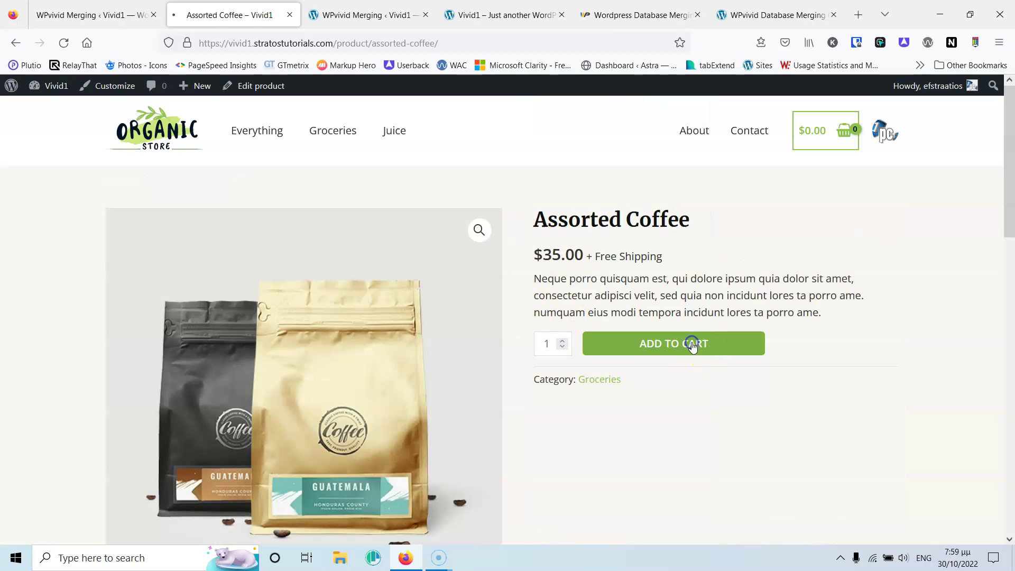
click(693, 346)
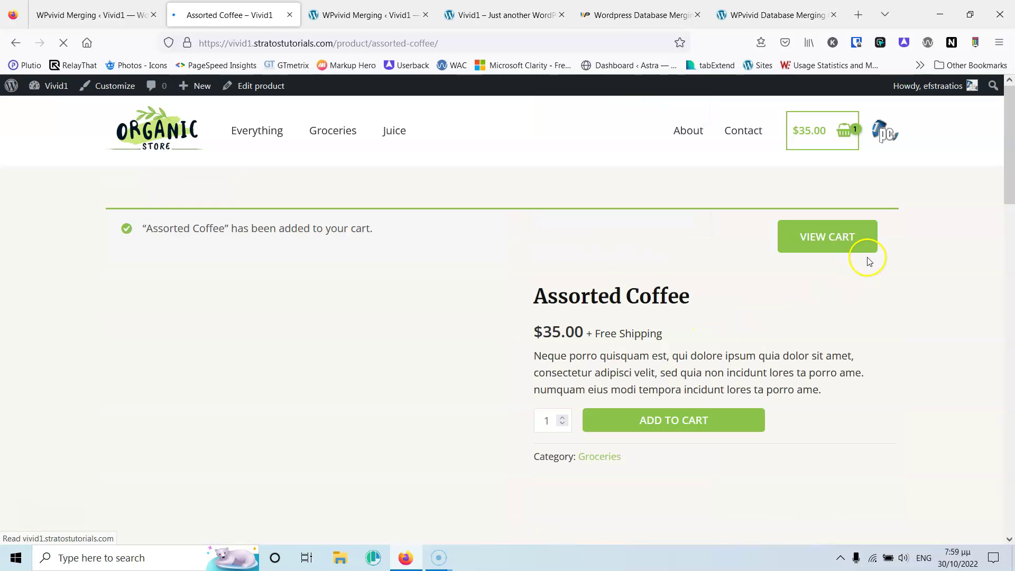
click(821, 238)
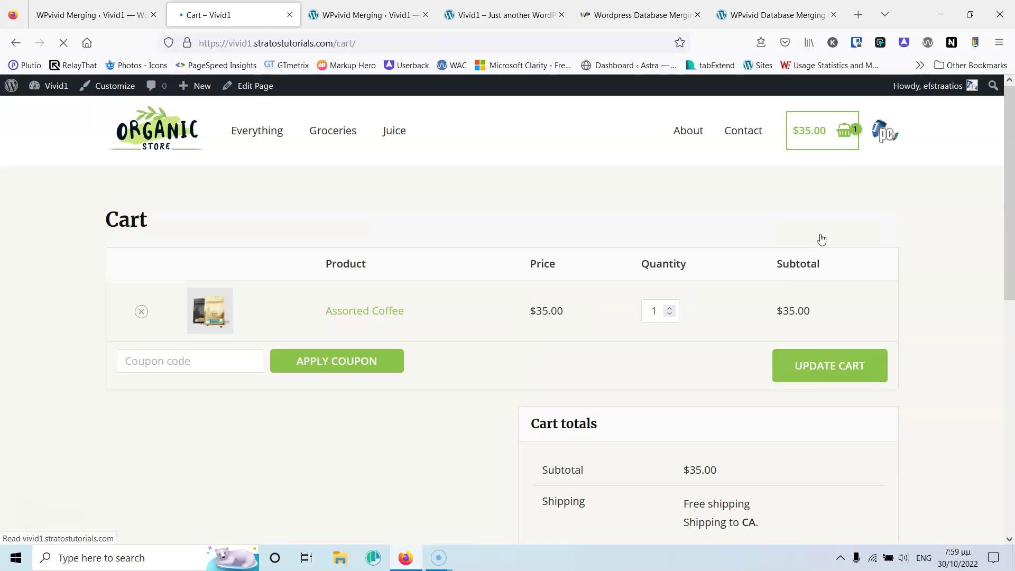
scroll(833, 364, down, 8)
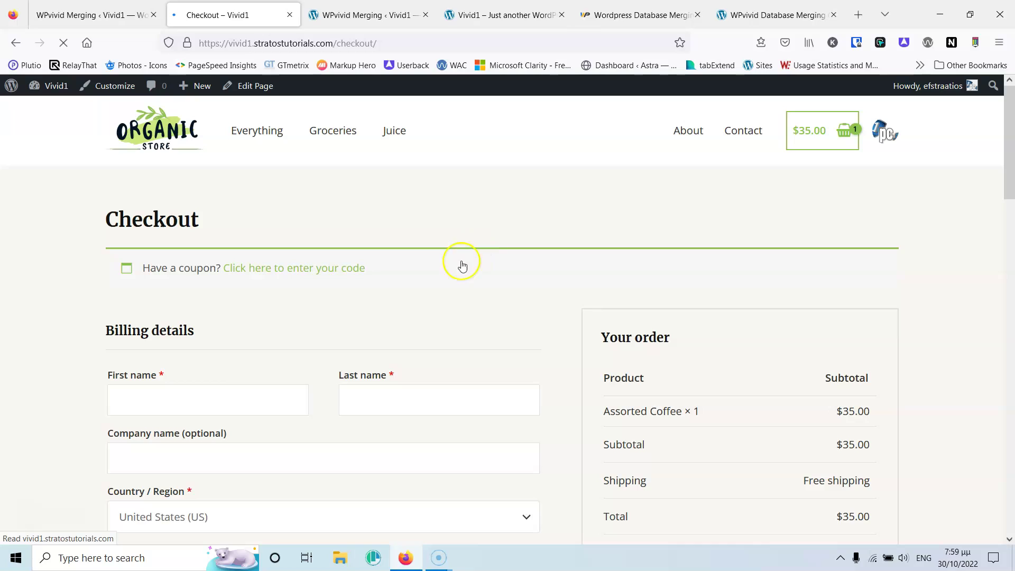
Fill in the customer's first and last name in the billing details.
click(165, 406)
text(Stratos)
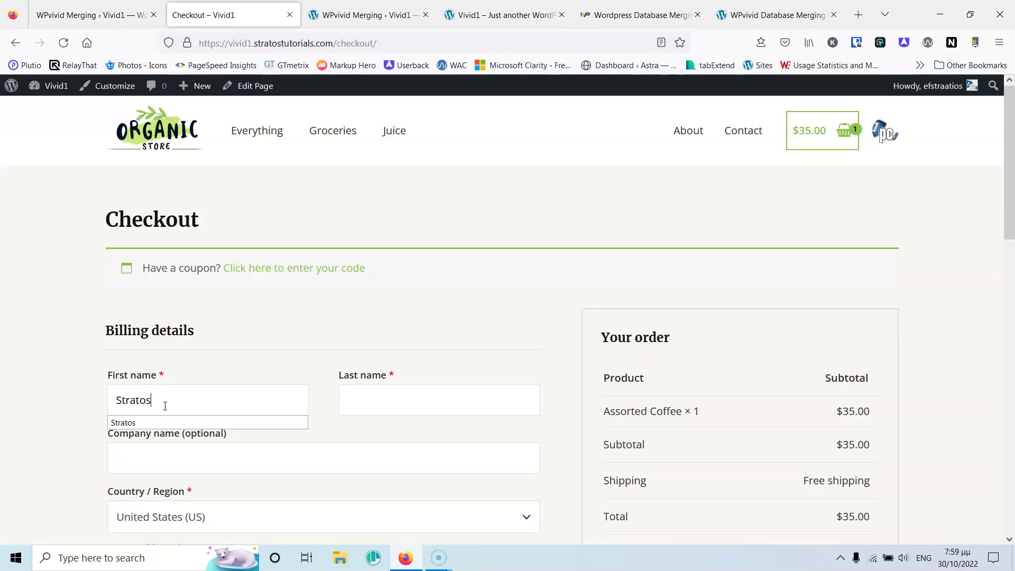
key(ctrl+a)
key(ctrl+c)
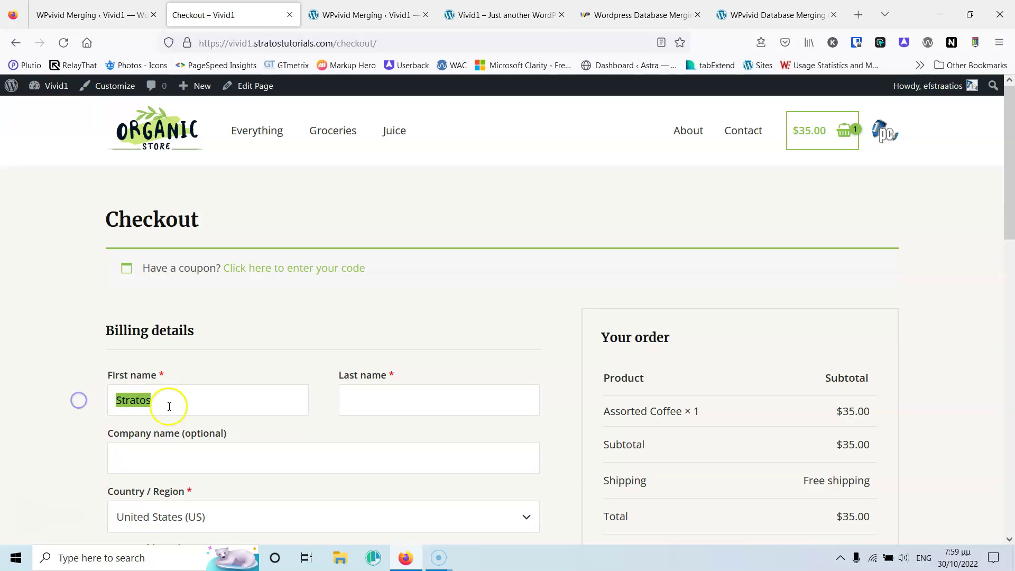
click(388, 397)
key(ctrl+v)
Fill in the street address and town in the billing details, keeping California as the state.
scroll(295, 335, down, 5)
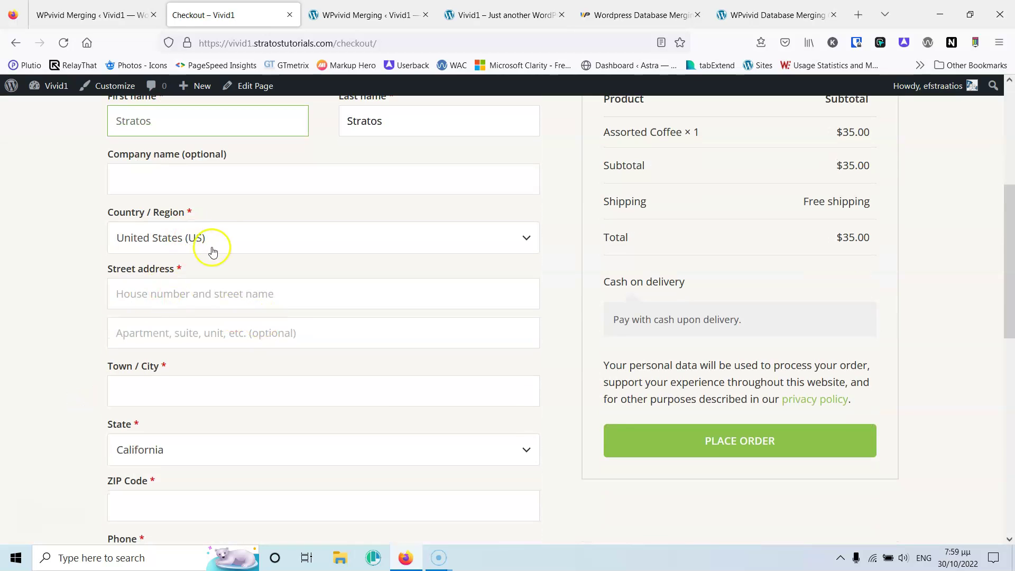
click(195, 292)
key(ctrl+v)
click(175, 390)
key(ctrl+v)
click(196, 440)
click(190, 449)
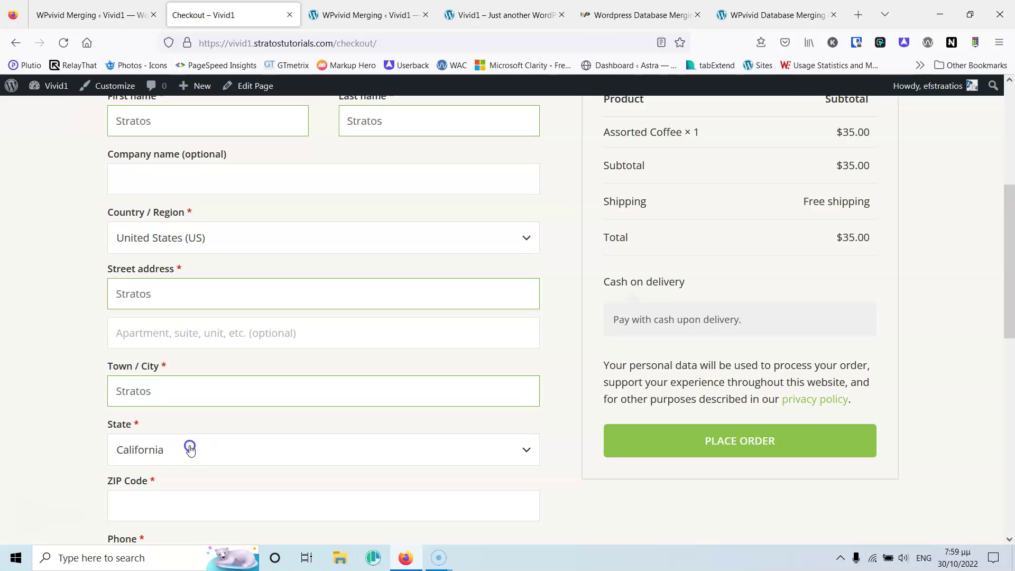
Fill in the ZIP code and phone number in the billing details.
scroll(61, 401, down, 4)
click(218, 297)
text(11122)
click(186, 352)
text(11122)
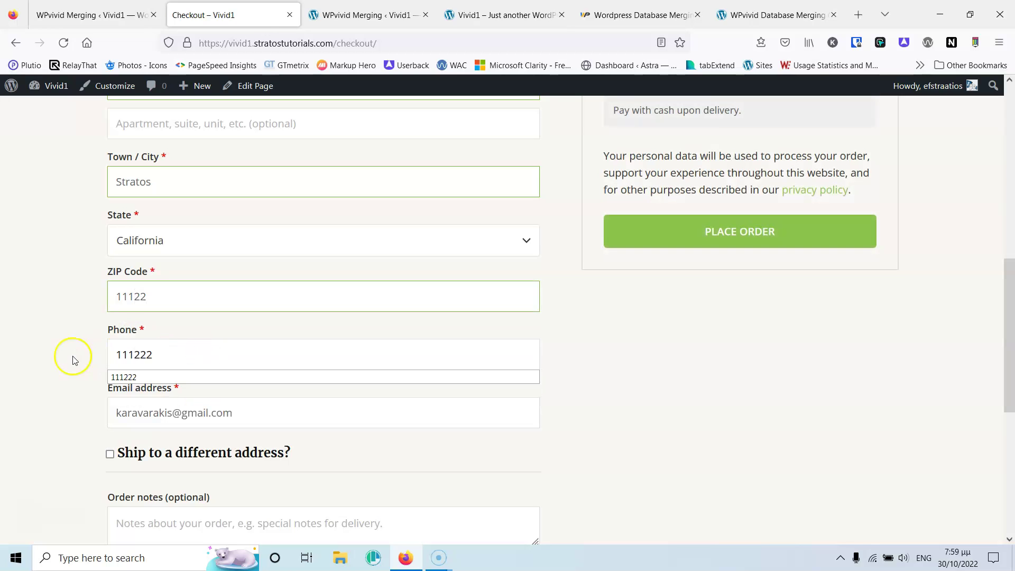
Review the billing details and place the cash-on-delivery order for the Assorted Coffee.
scroll(189, 353, down, 5)
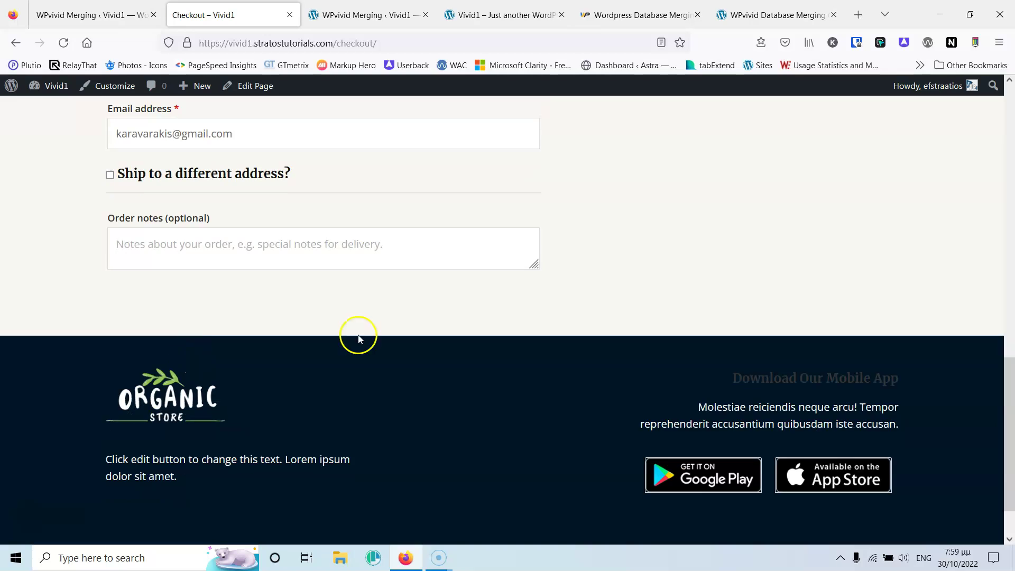
scroll(358, 338, up, 10)
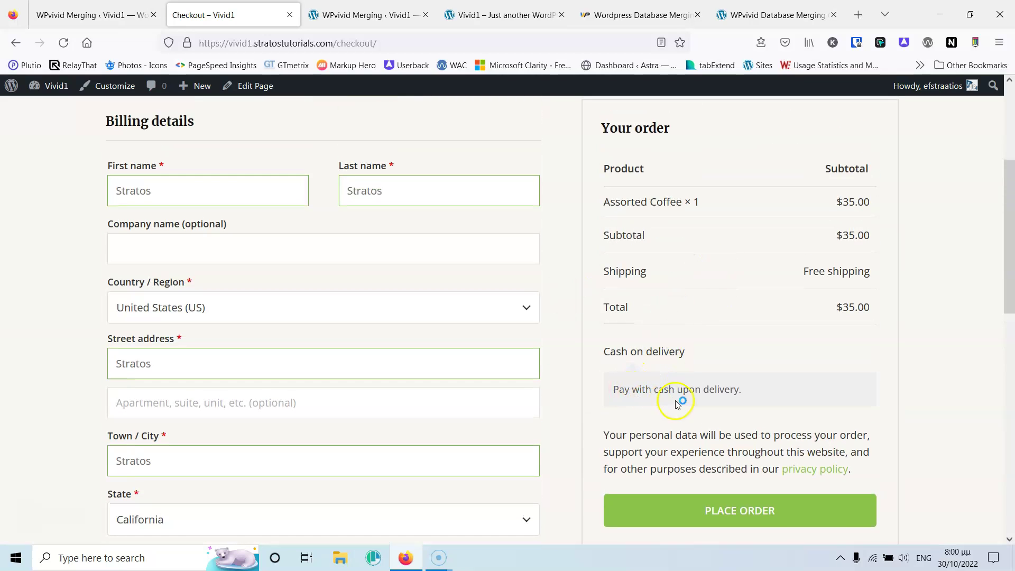
scroll(759, 381, down, 2)
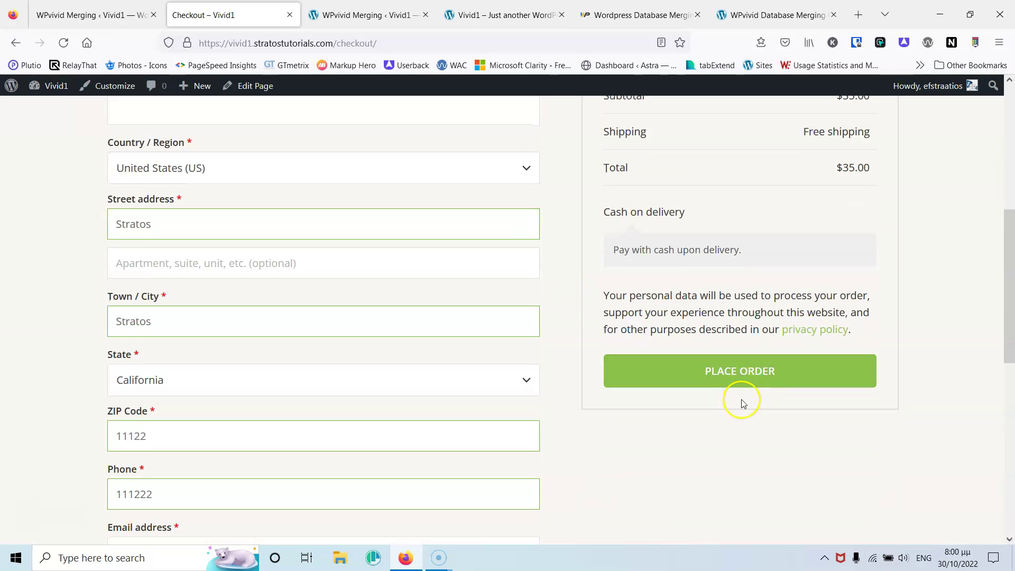
click(735, 374)
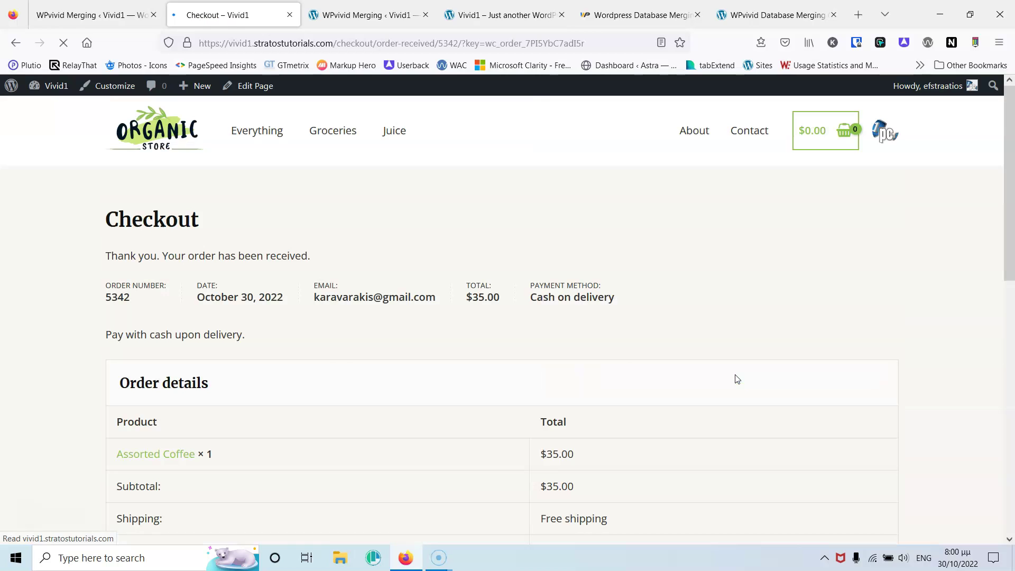
Open the WooCommerce orders list in the production site's dashboard to check the new order.
click(107, 15)
mouse_move(95, 232)
click(132, 257)
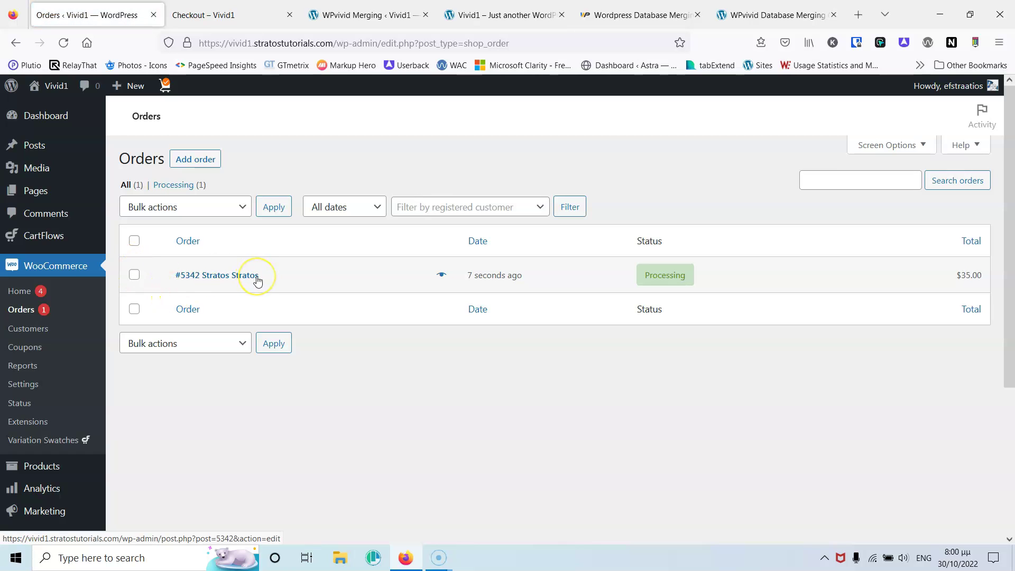
Create a new post on the production site, titled with the author's first name and containing the paragraph "Test".
mouse_move(46, 146)
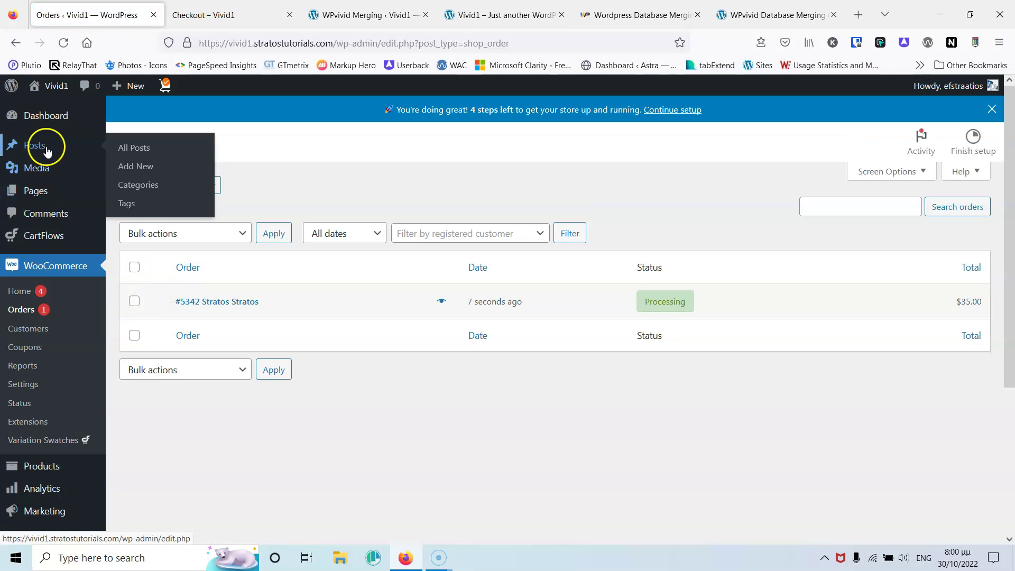
click(138, 170)
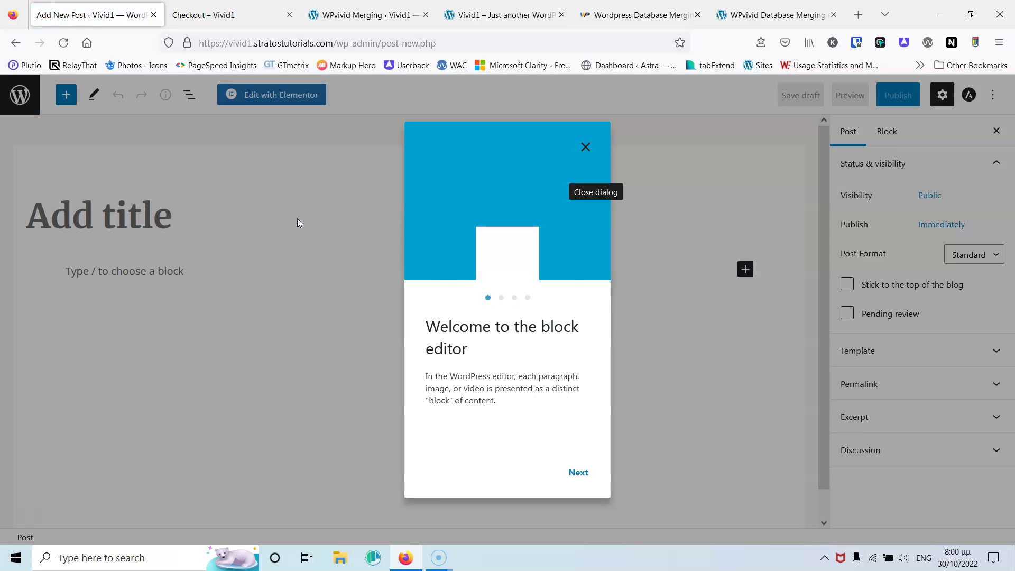
click(79, 217)
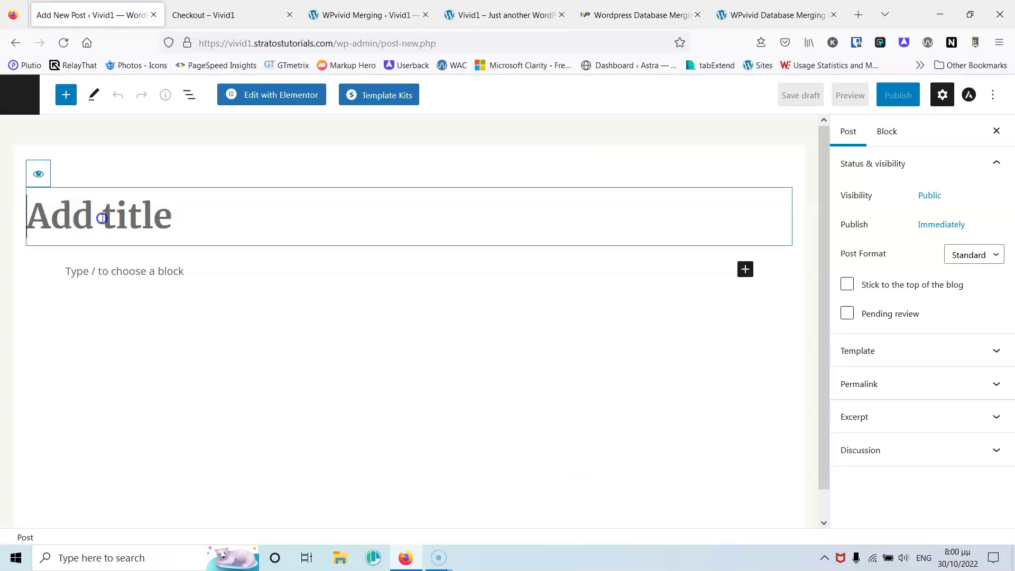
text(Stratos)
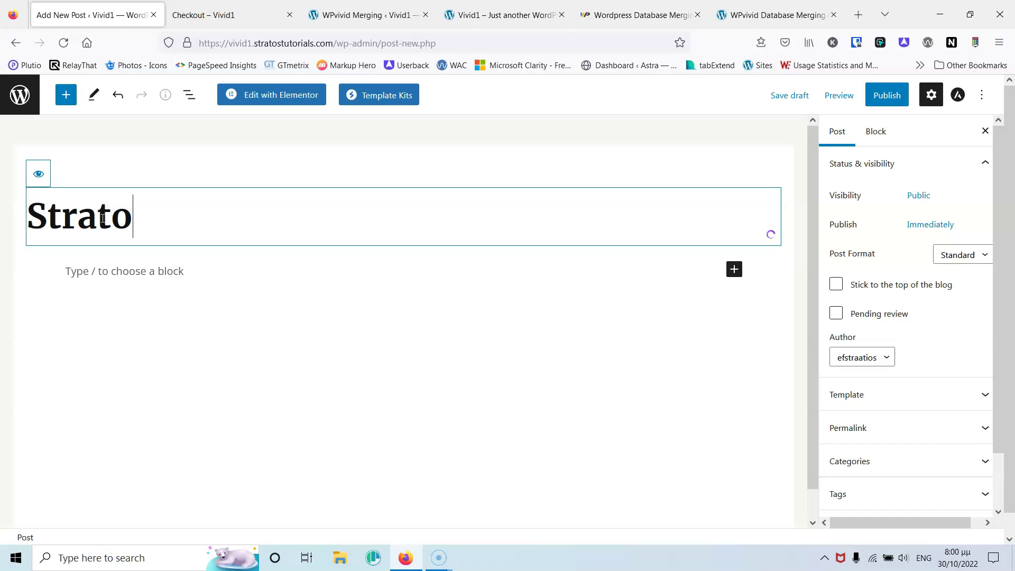
click(107, 294)
click(120, 282)
click(121, 270)
text(Test)
Publish the new post on the production site and return to the list of all posts.
click(887, 95)
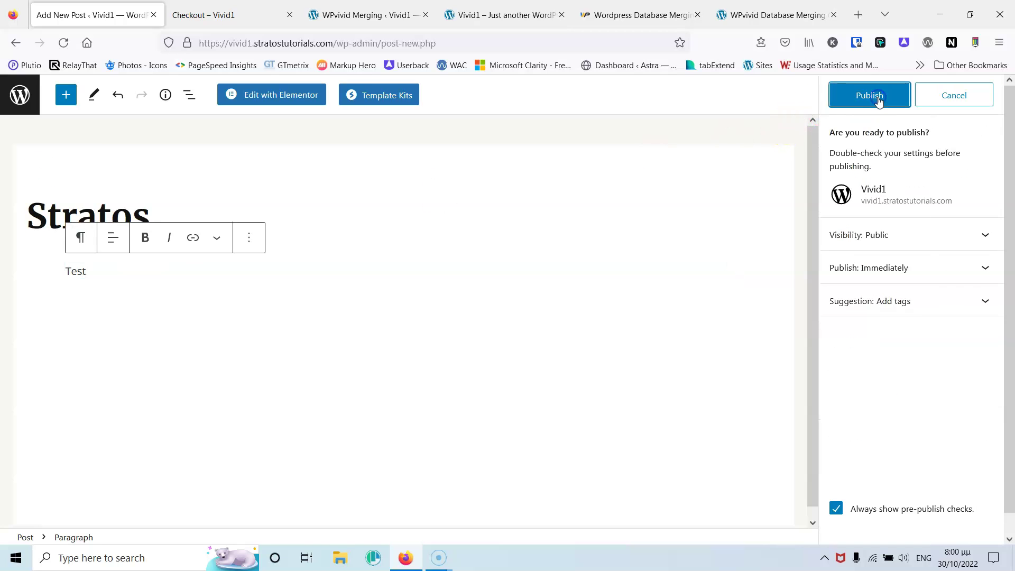
click(858, 97)
click(20, 95)
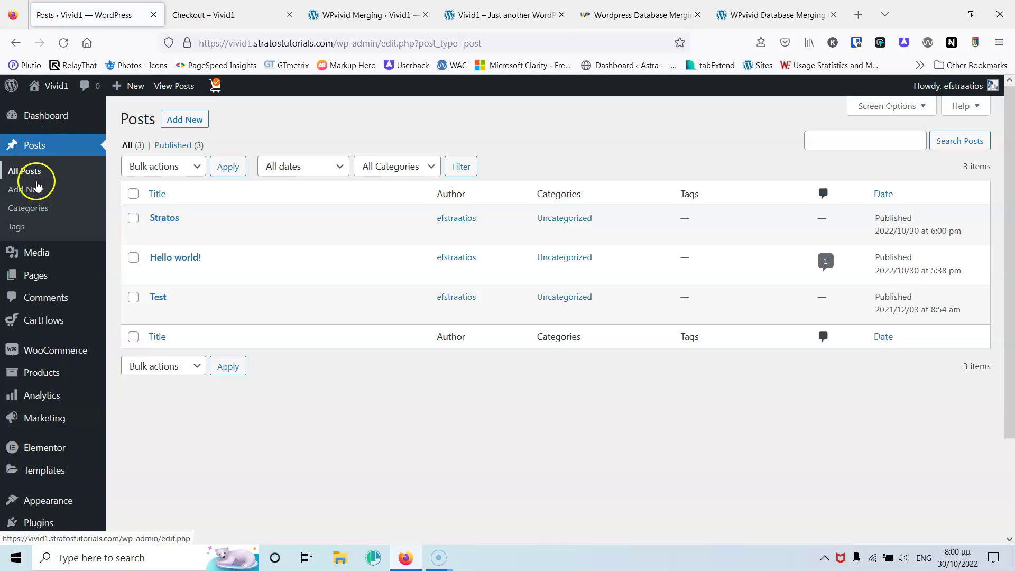
Review the dev site's posts list, WooCommerce orders and homepage for comparison with the production site.
click(374, 16)
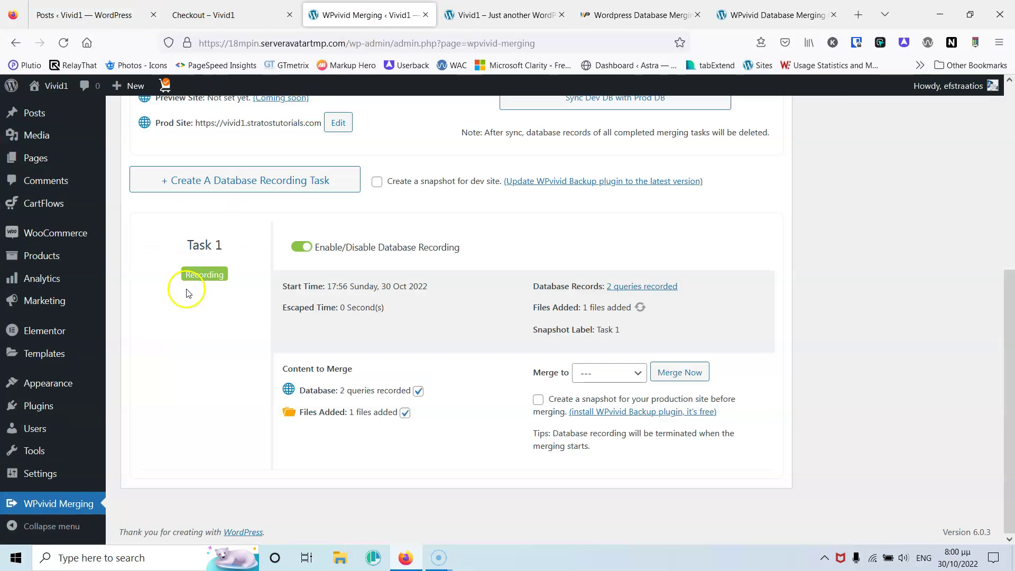
mouse_move(42, 117)
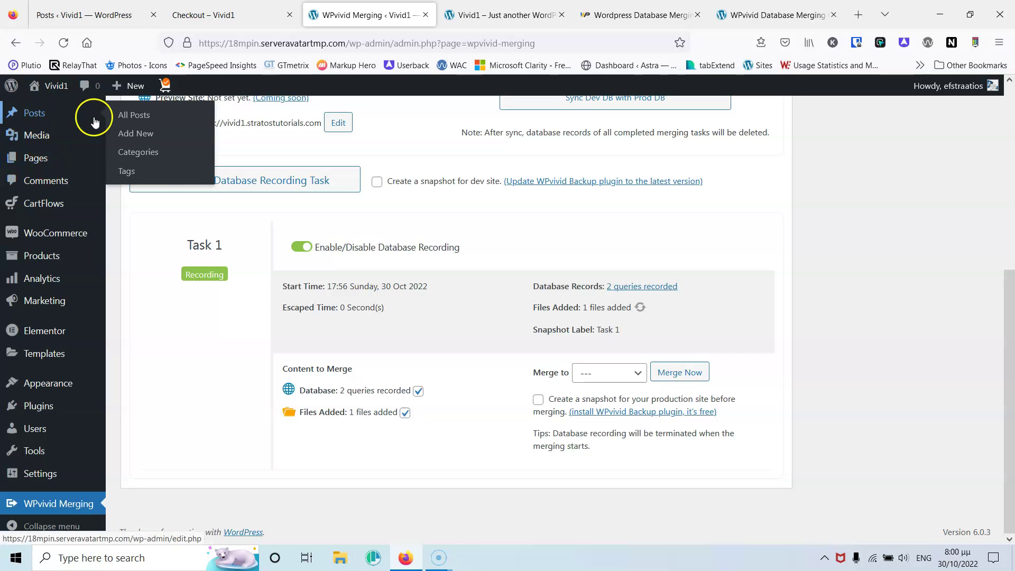
click(132, 119)
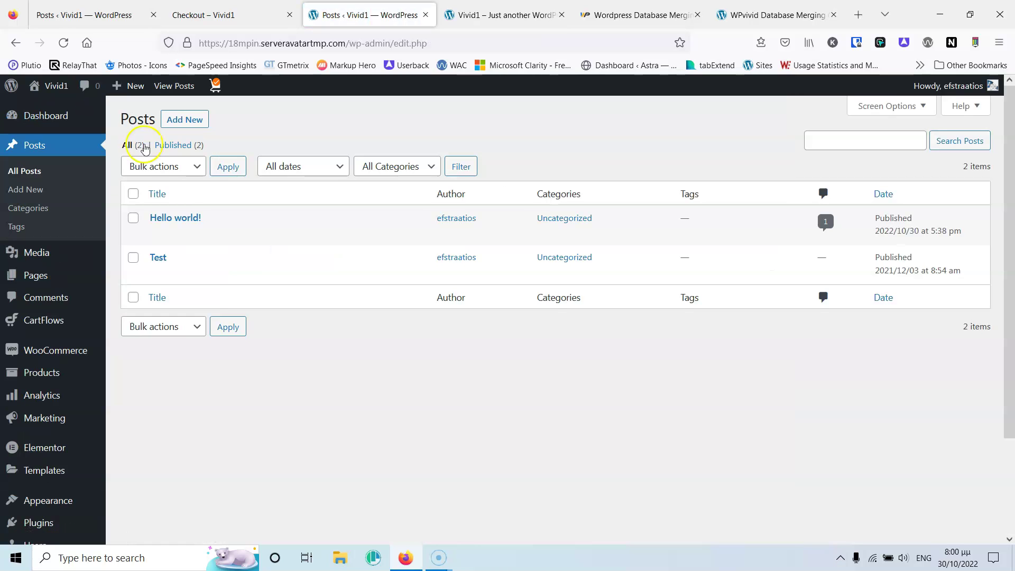
mouse_move(222, 237)
mouse_move(56, 355)
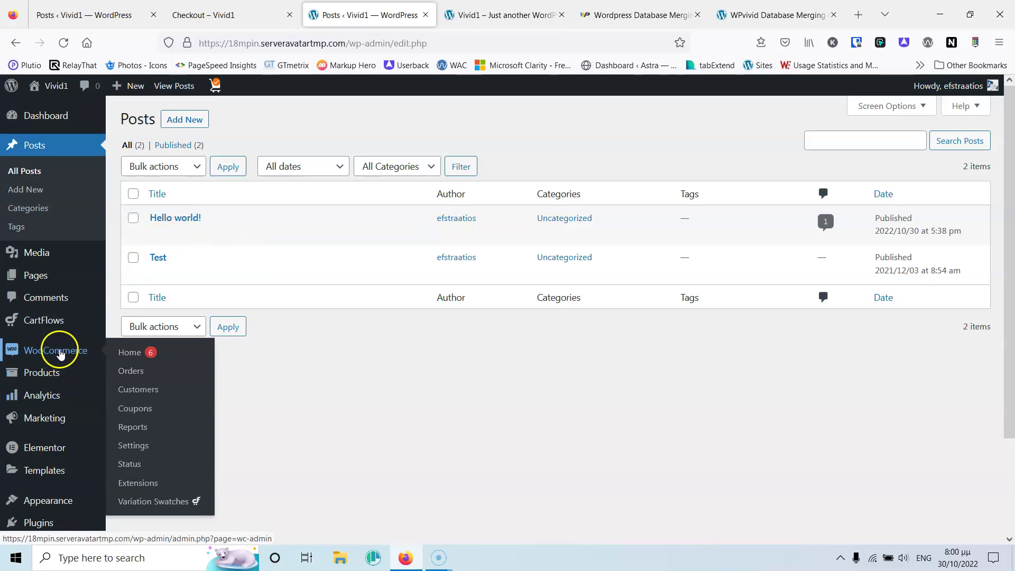
click(139, 372)
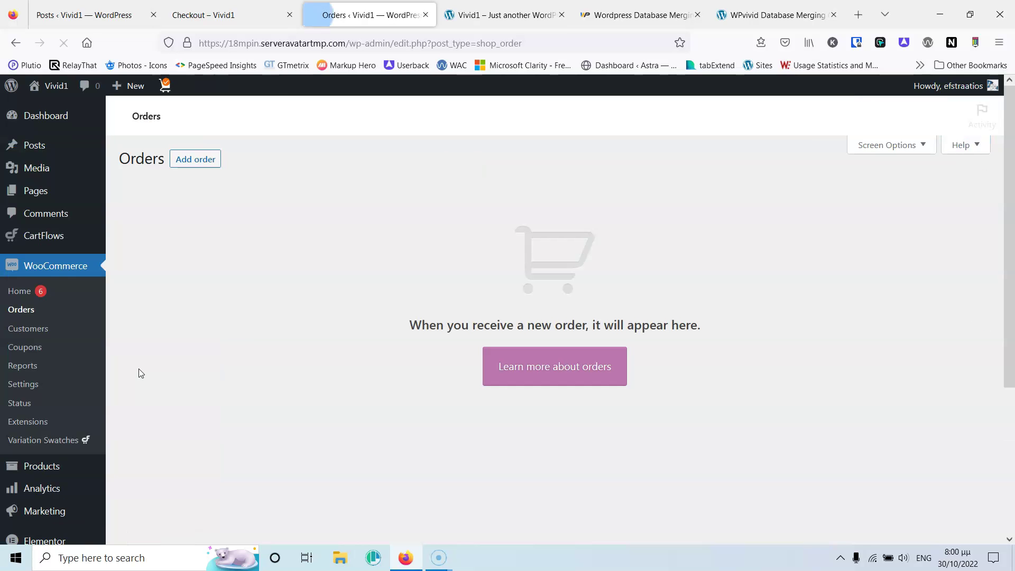
click(495, 7)
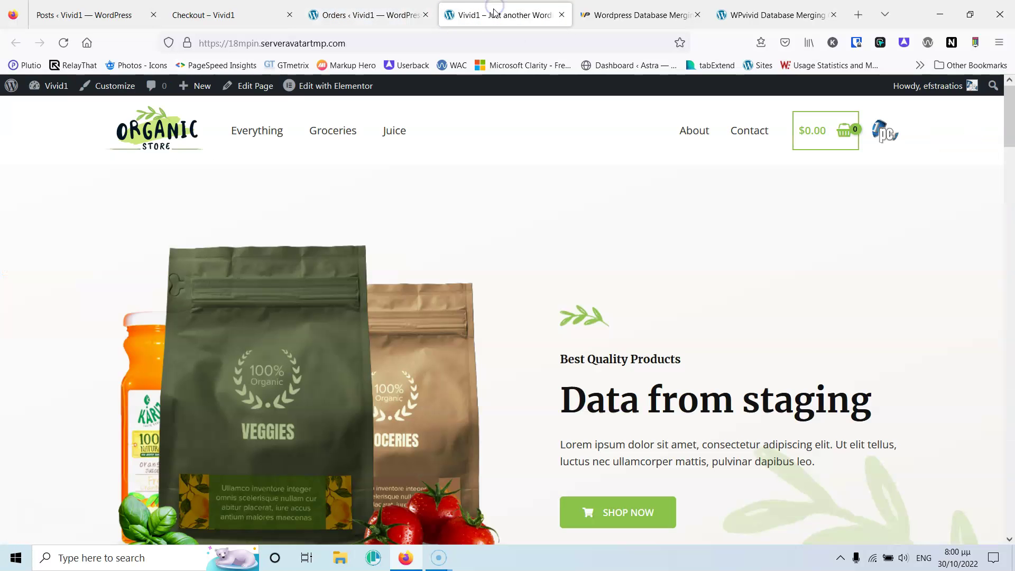
Open WPvivid Merging on the dev site and merge Task 1's database and file changes into the Prod site.
click(363, 15)
scroll(186, 274, down, 4)
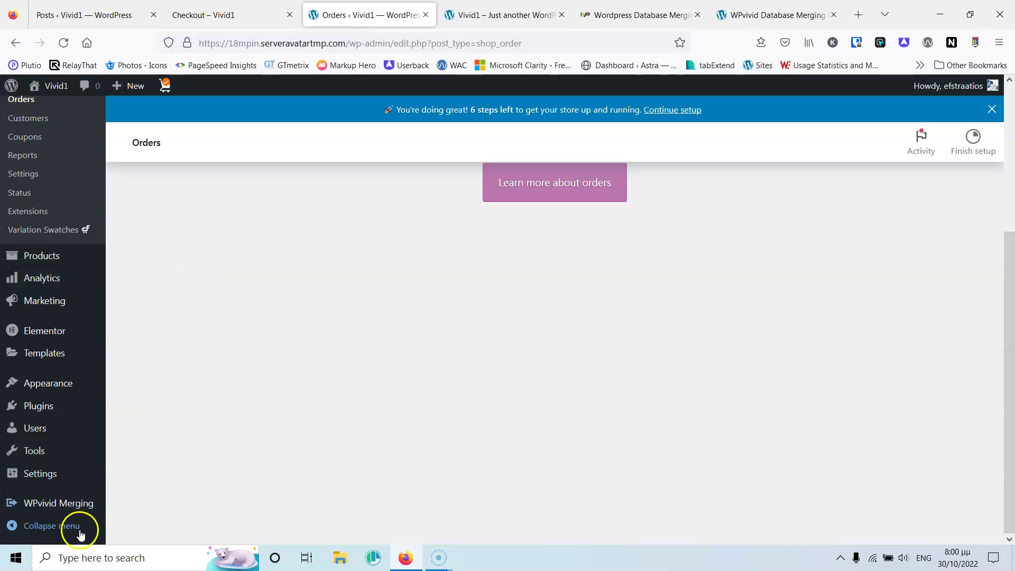
click(80, 503)
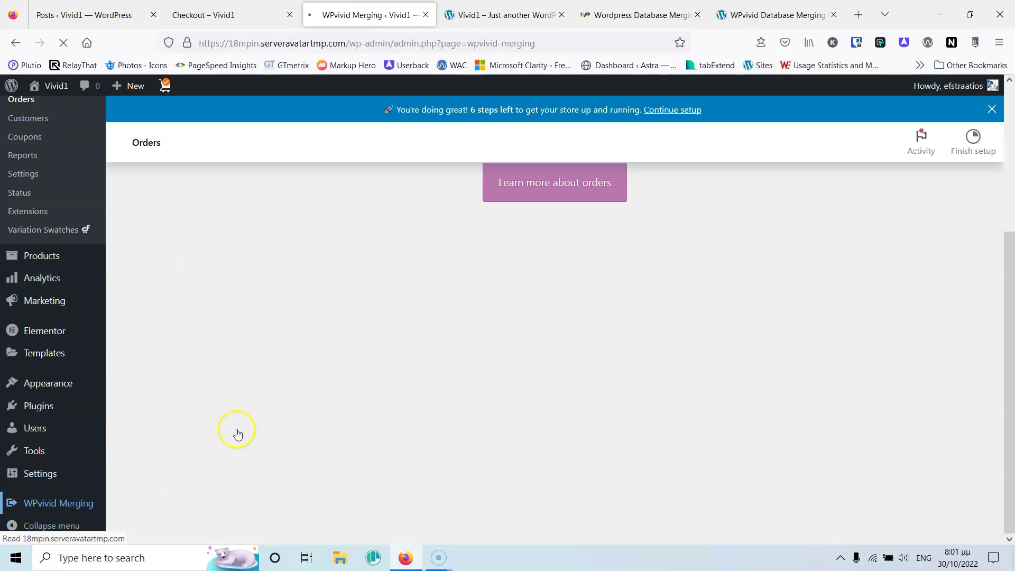
scroll(552, 283, down, 3)
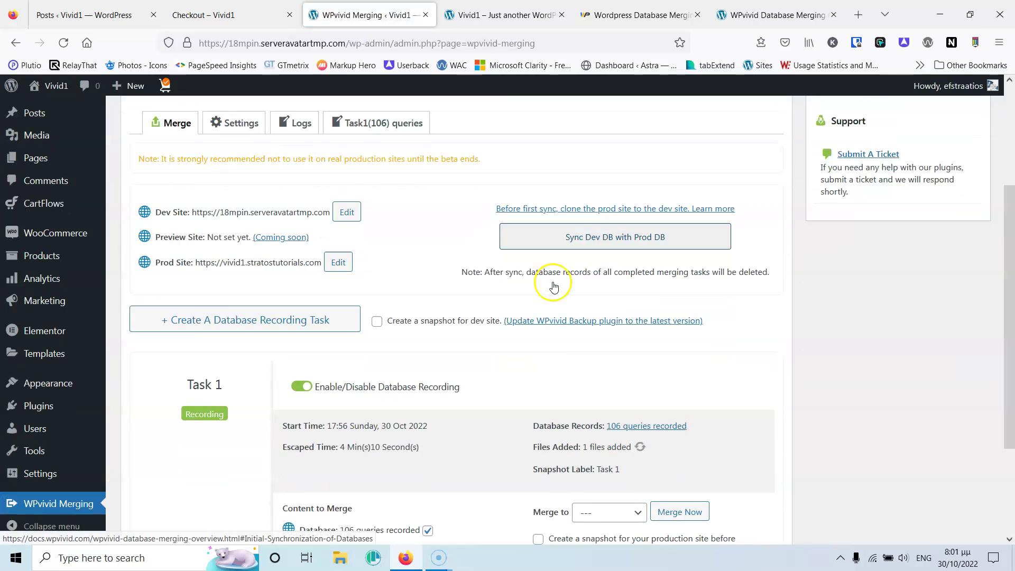
scroll(554, 286, down, 3)
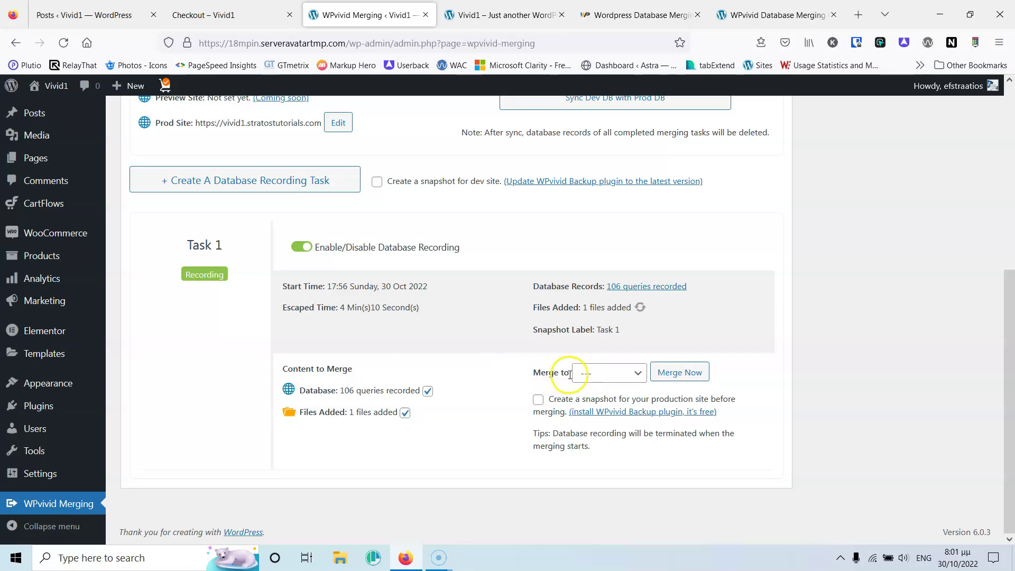
click(609, 374)
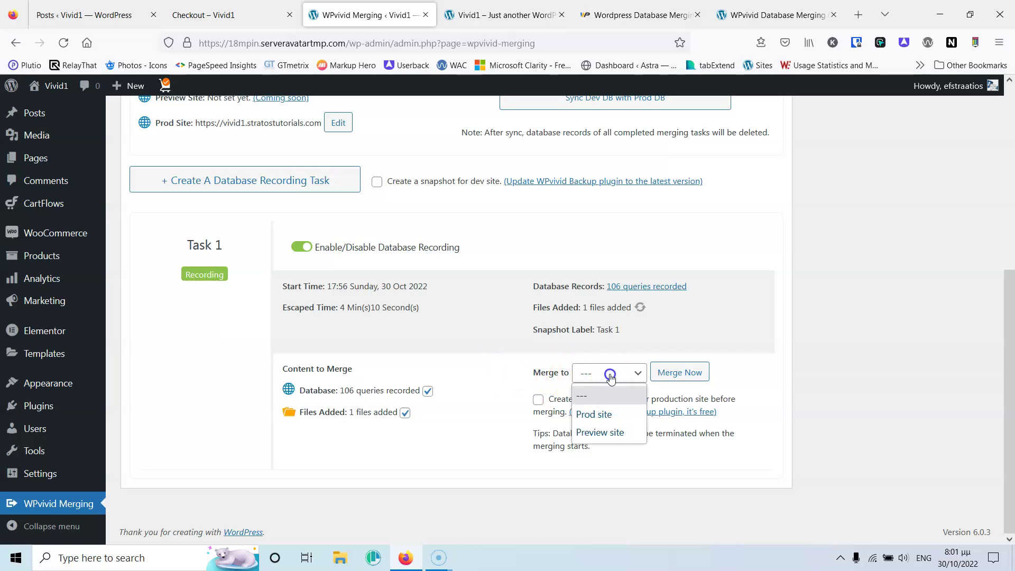
click(602, 415)
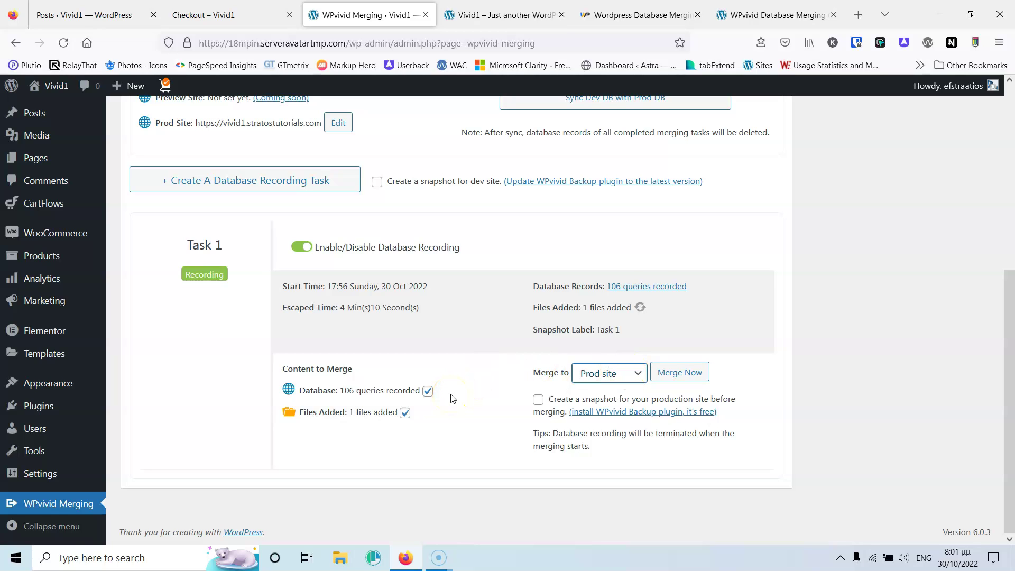
click(681, 373)
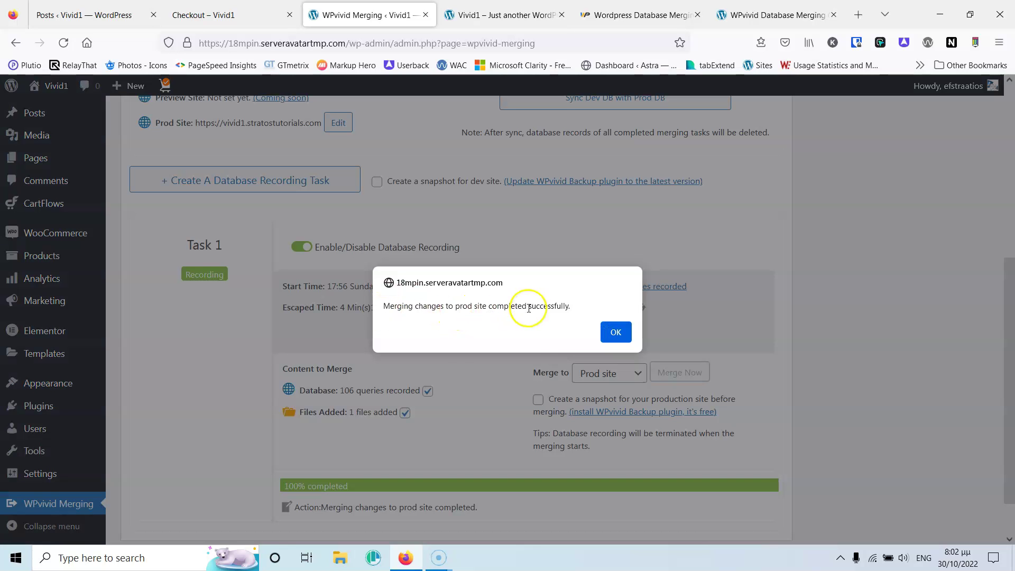
click(616, 335)
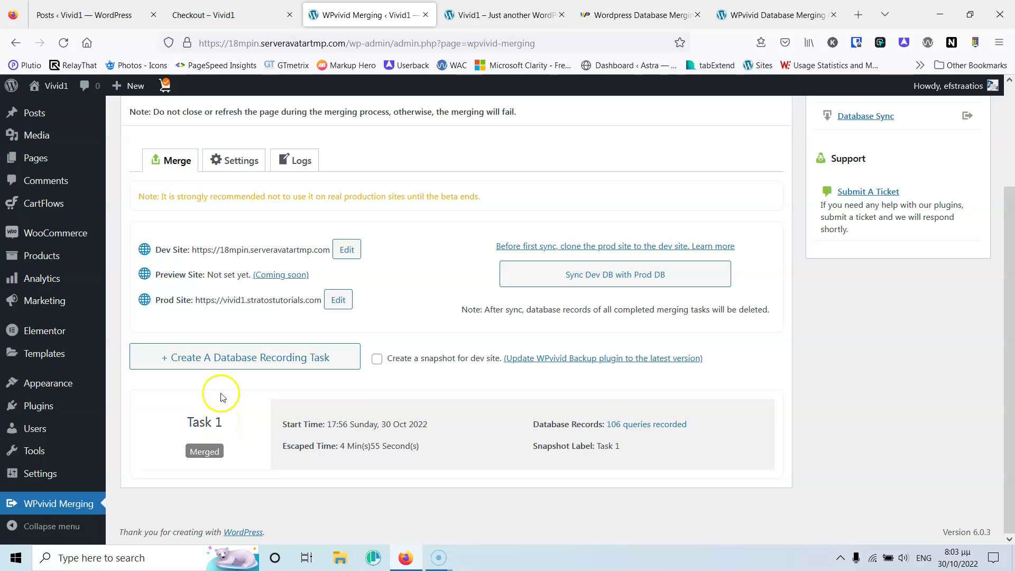
View the database merging logs and return to the merge task overview.
click(294, 161)
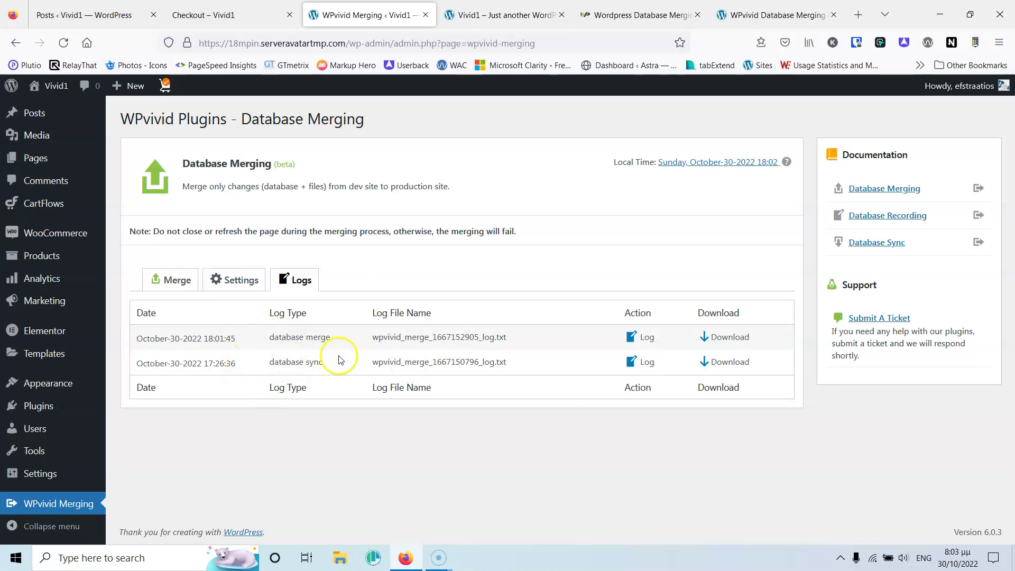
click(172, 279)
scroll(178, 277, down, 2)
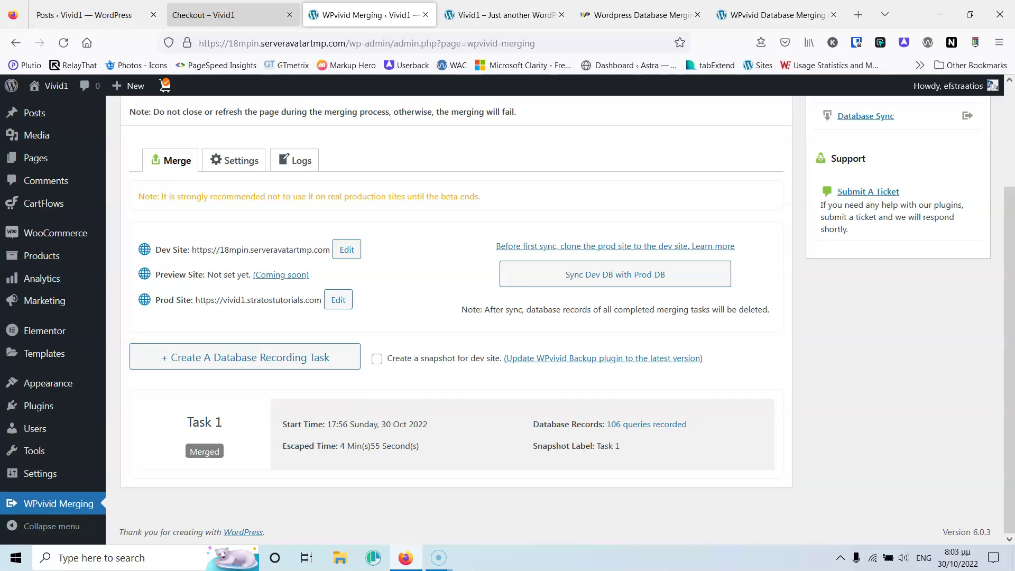
Check the production site's homepage, posts list and WooCommerce orders, and return to the dev site's WPvivid Merging page.
click(223, 15)
click(137, 126)
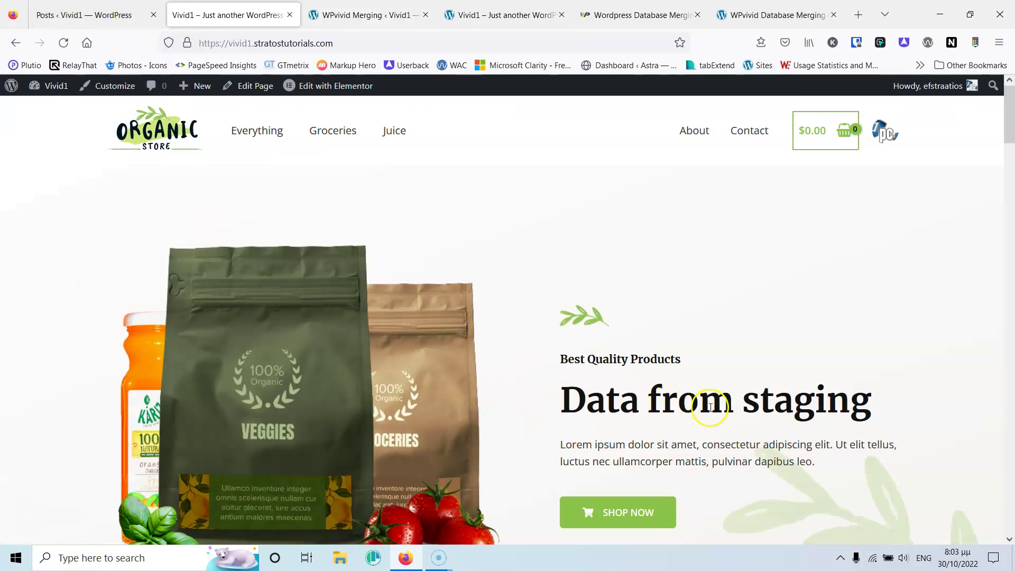
key(ctrl+Page_Up)
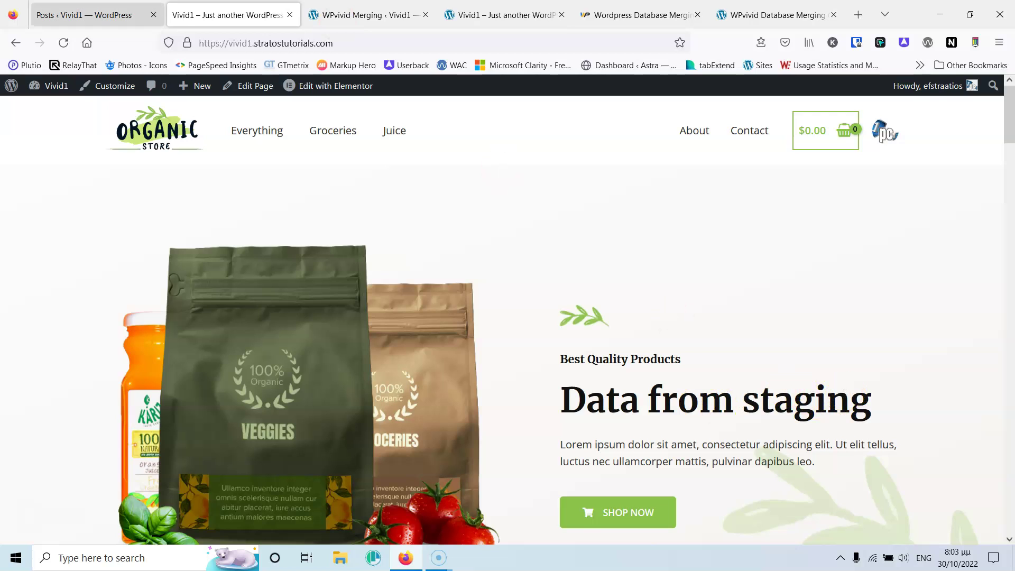
click(64, 43)
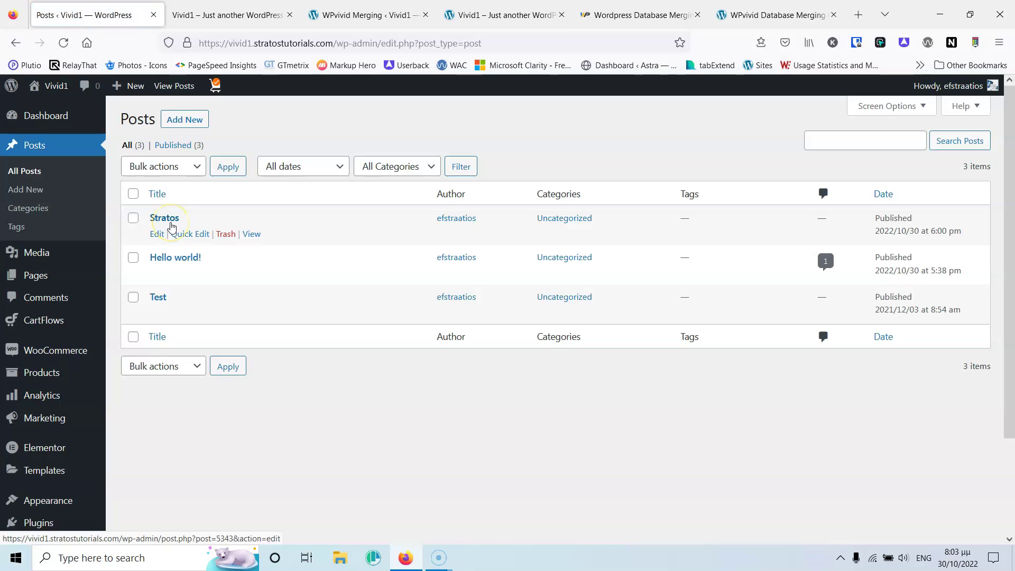
mouse_move(68, 354)
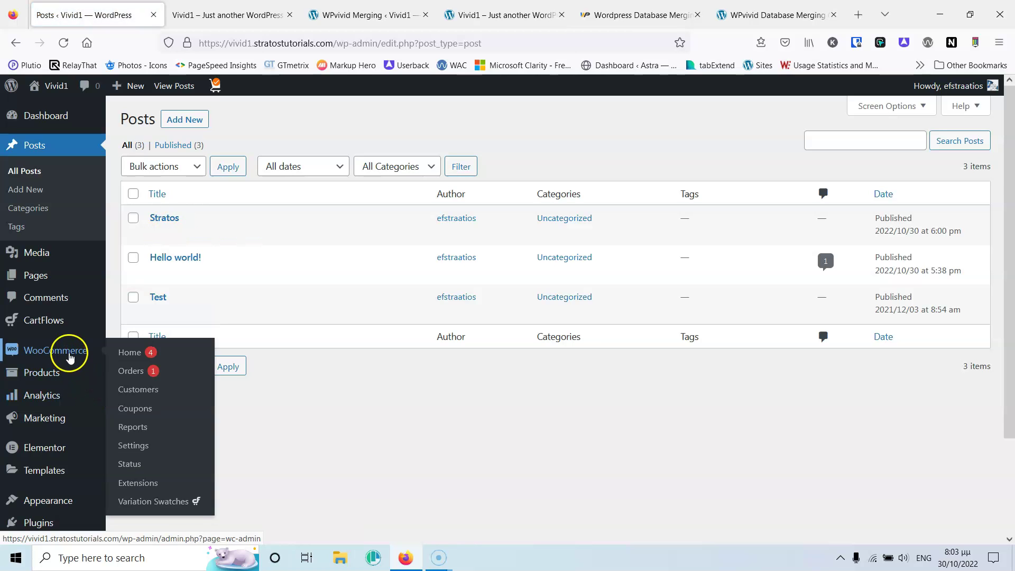
click(123, 372)
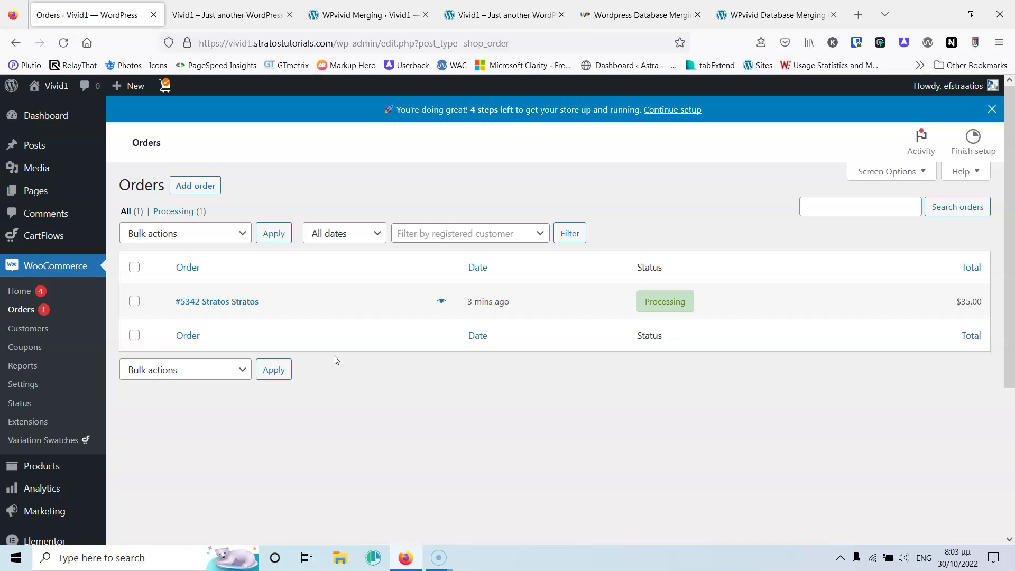
click(365, 14)
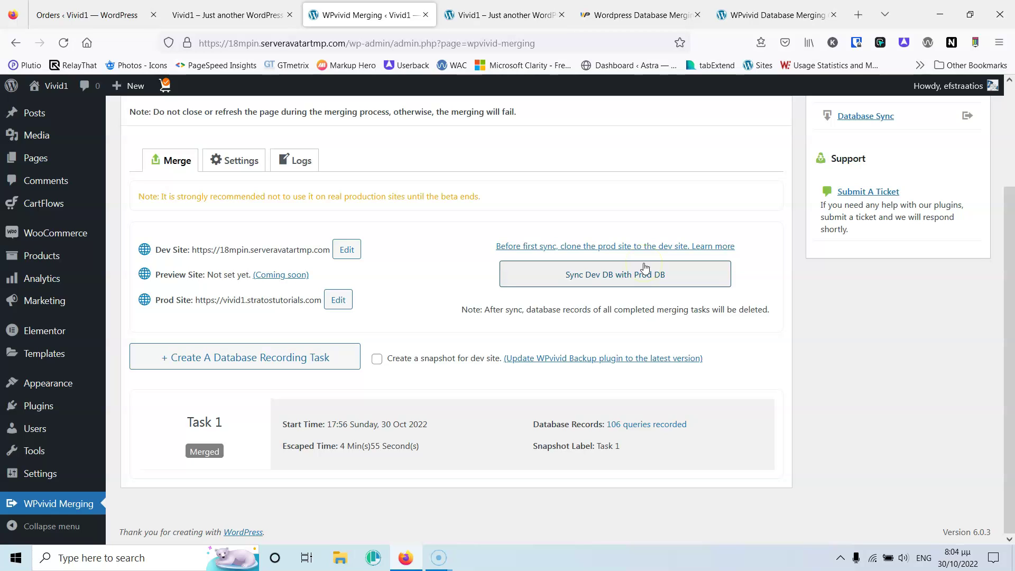
click(590, 274)
click(752, 355)
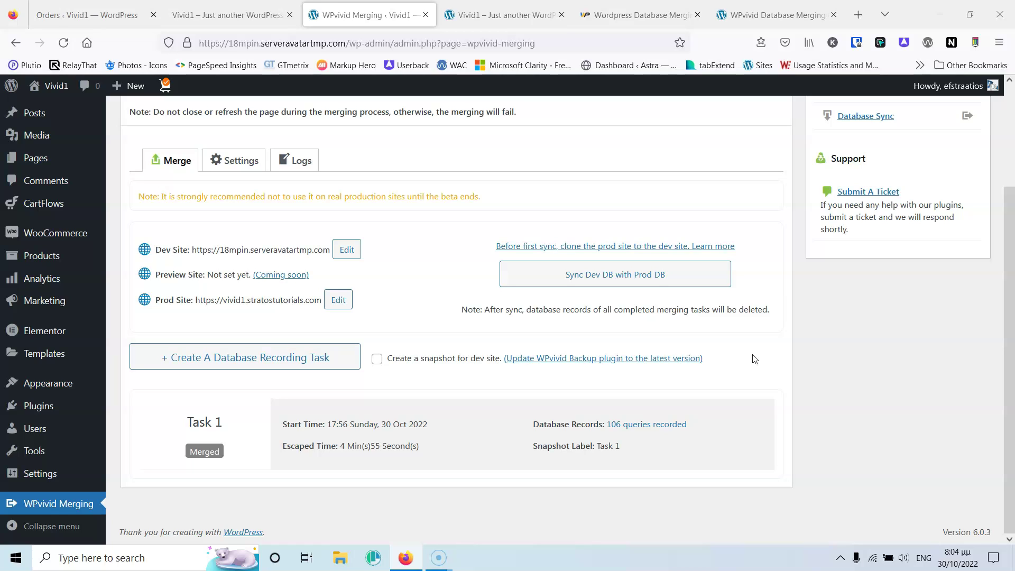
click(936, 445)
click(571, 497)
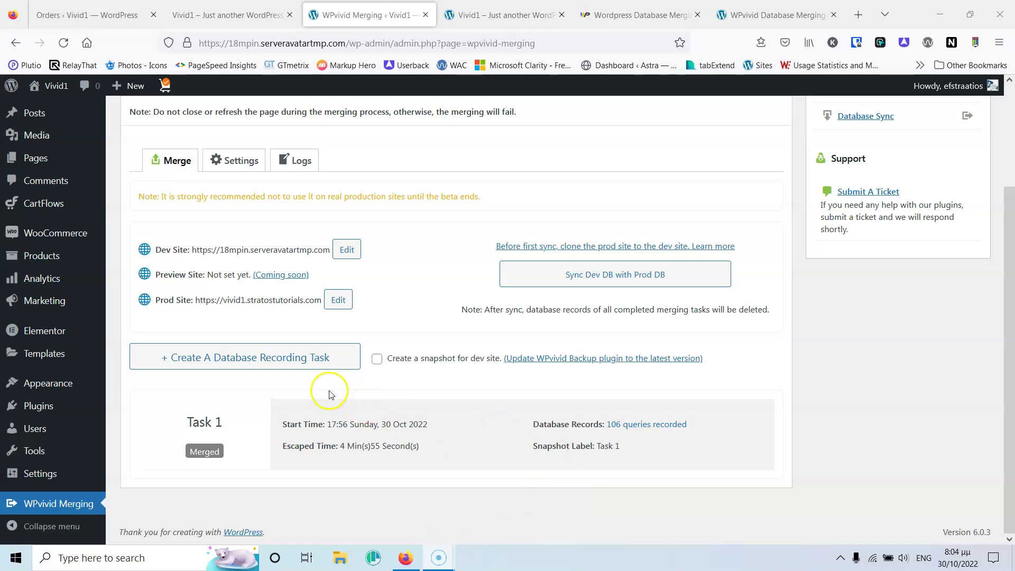
Create a second database recording task on the dev site and look over its details.
click(262, 360)
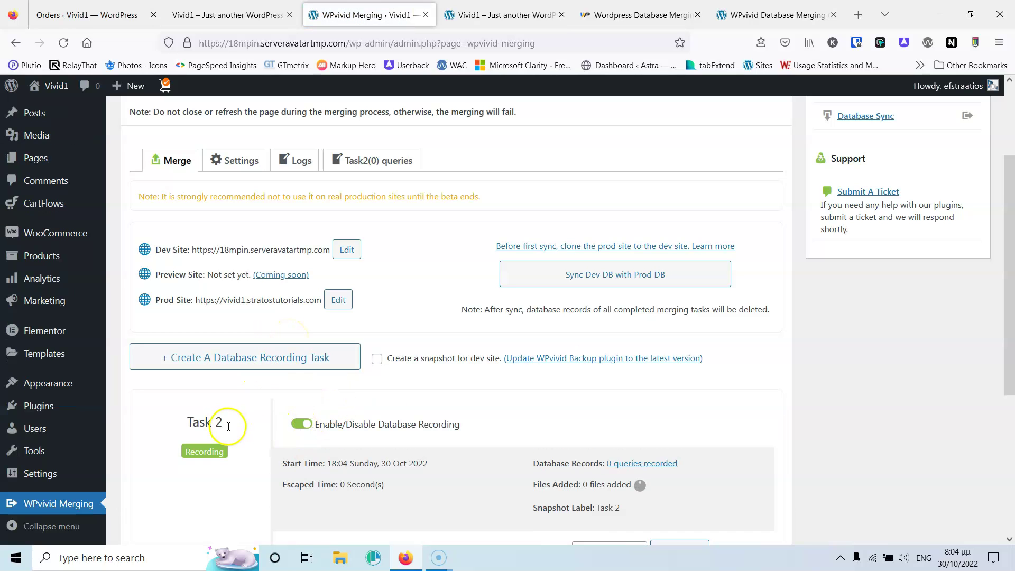
scroll(447, 281, down, 2)
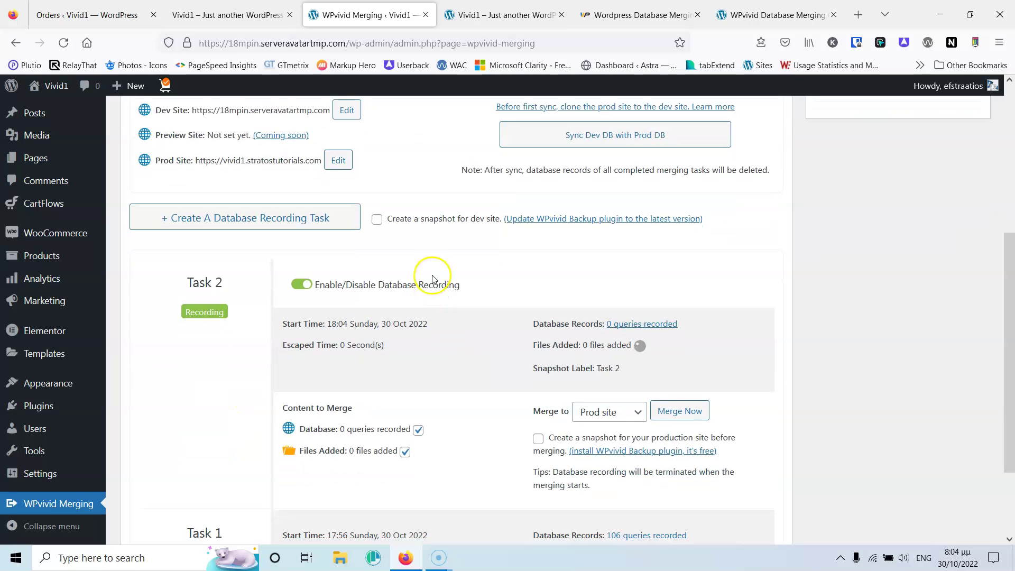
scroll(447, 281, up, 5)
View the dev site's homepage and examine the merge destination options of Task 2, keeping Prod site selected.
key(ctrl+Tab)
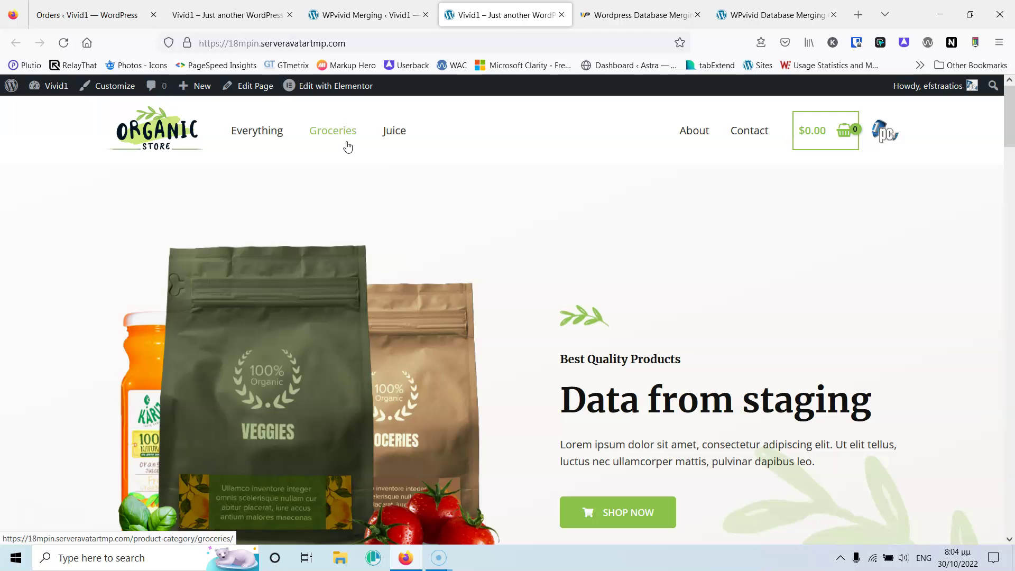
click(363, 12)
scroll(438, 309, down, 7)
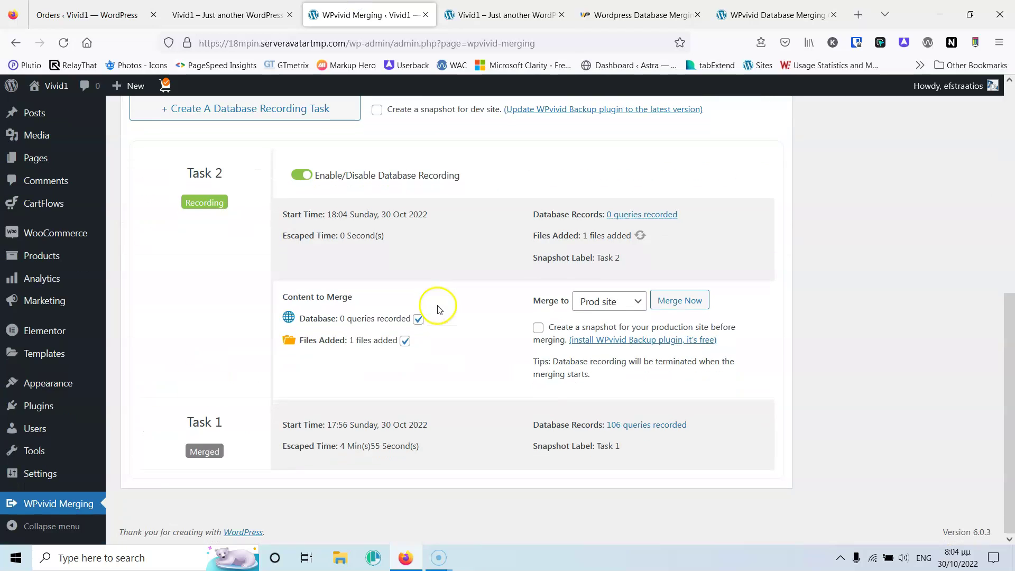
click(614, 302)
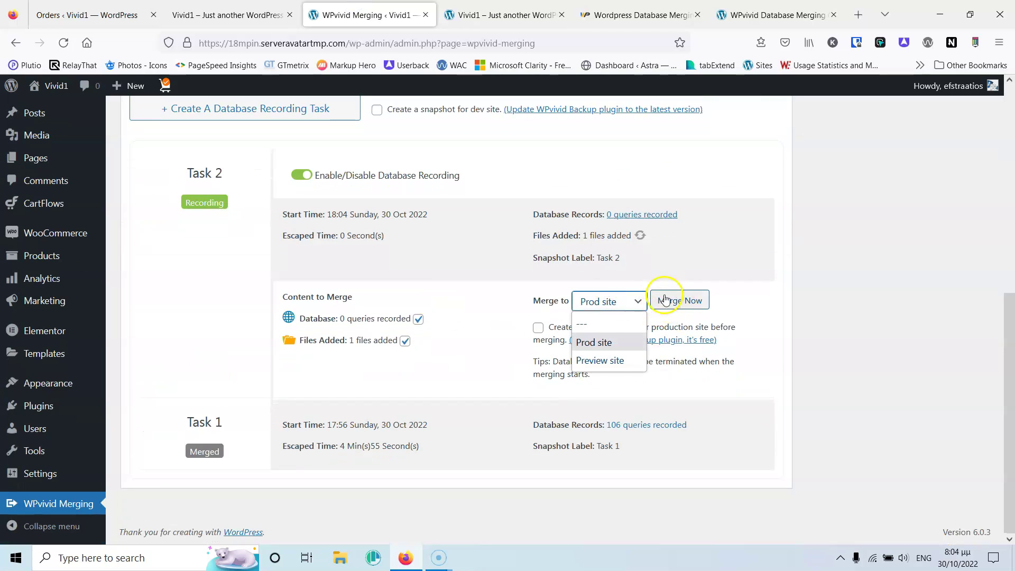
click(749, 300)
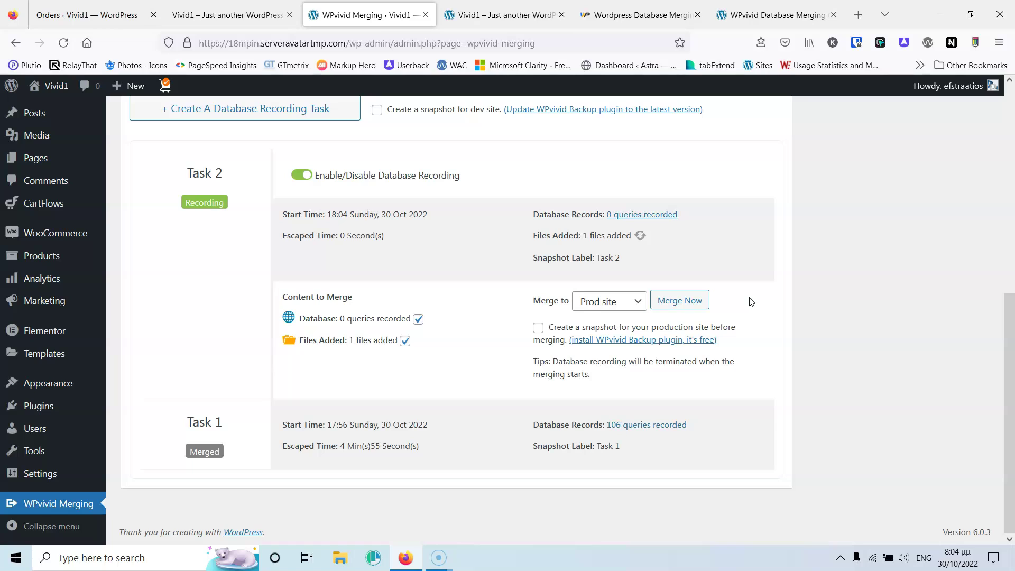